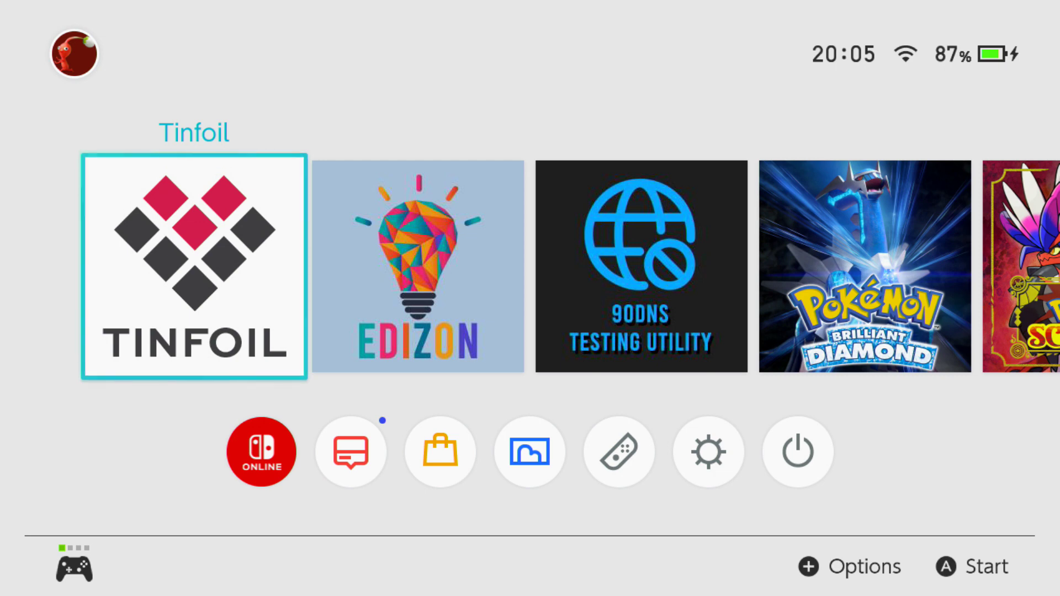
Launch Tinfoil from the HOME Menu.
key(Right)
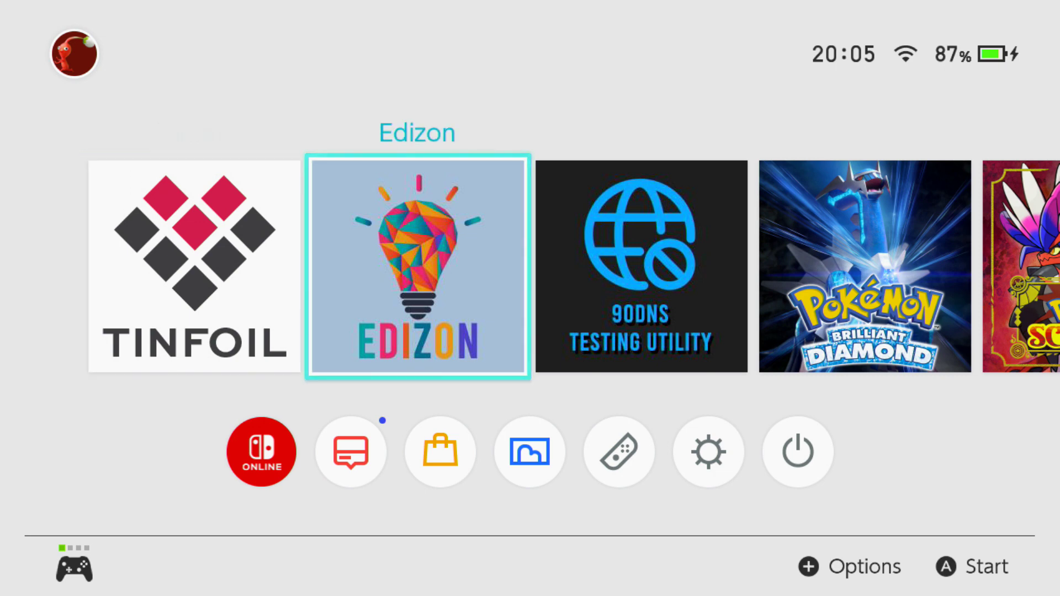
key(Down)
key(Right)
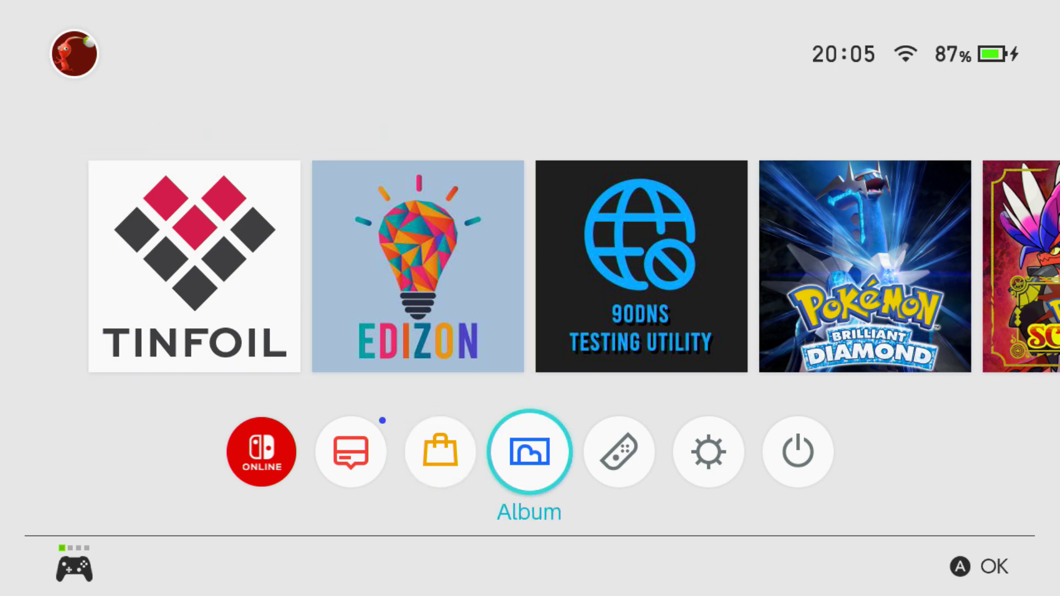
key(Up)
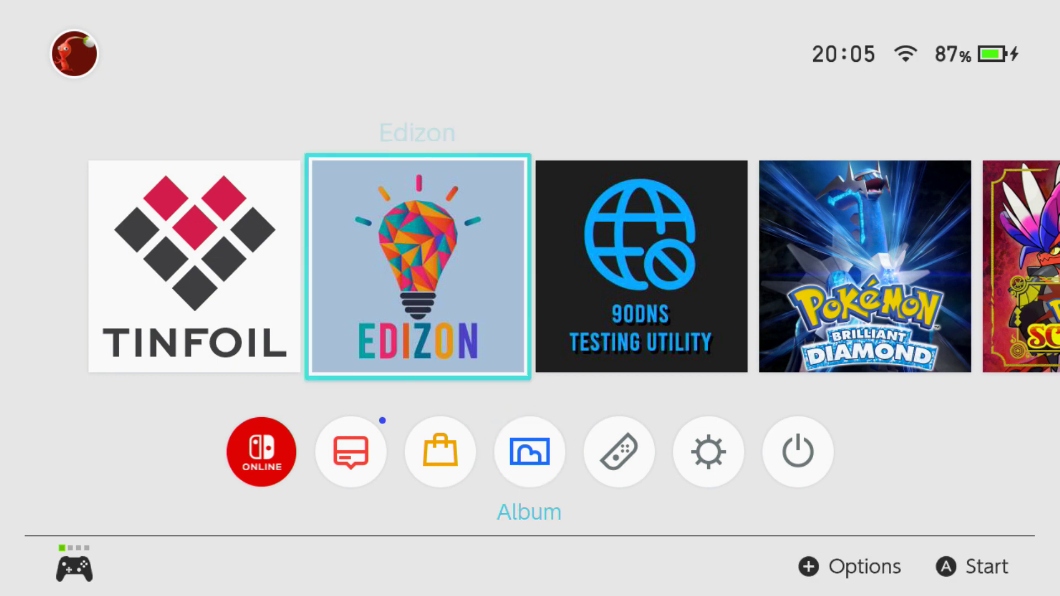
key(Left)
key(Right)
key(Left)
key(Right)
key(Right)
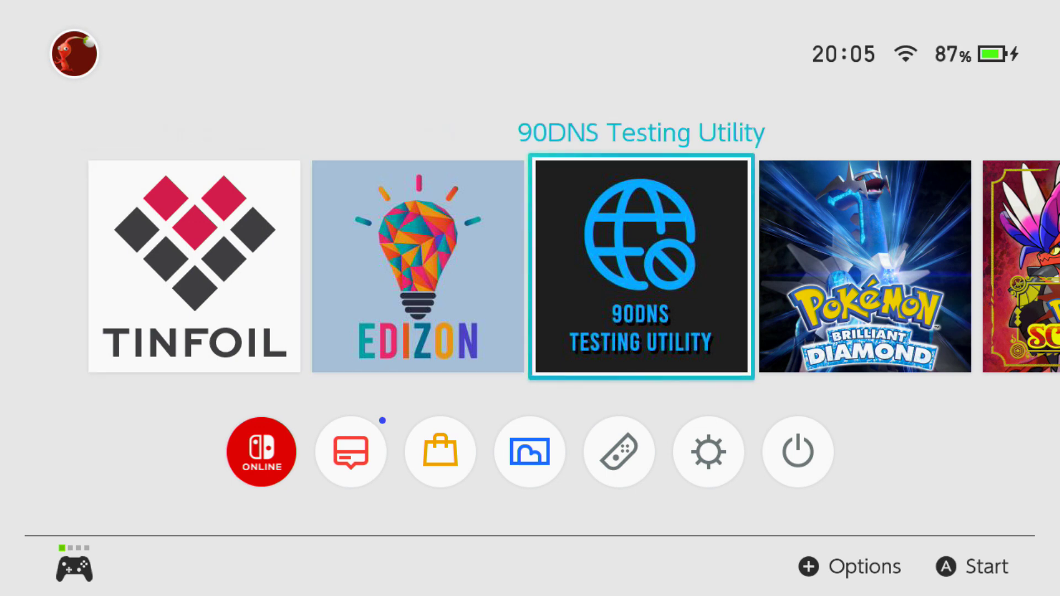
key(Left)
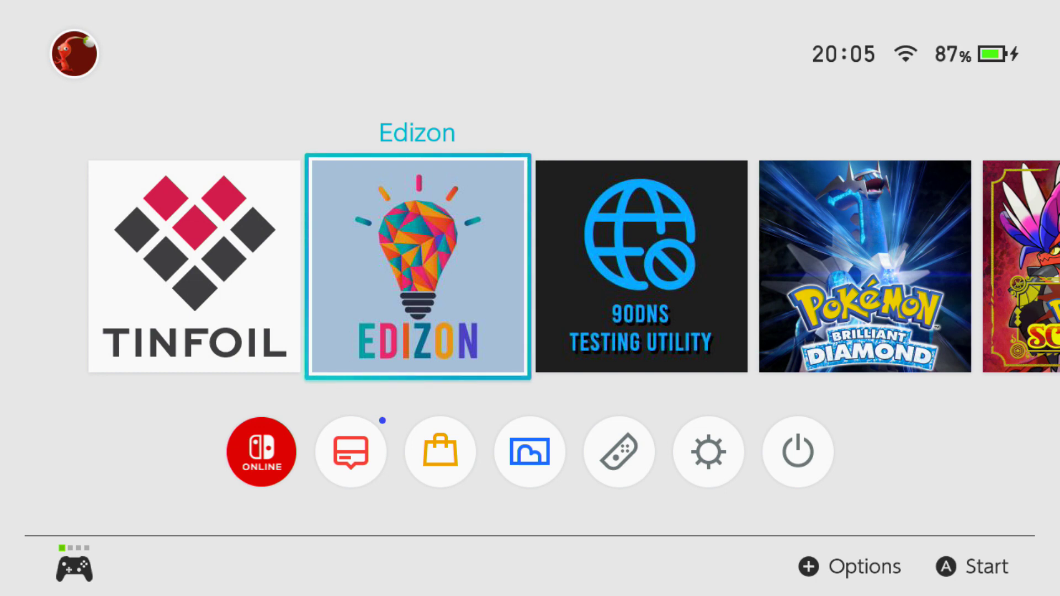
key(Left)
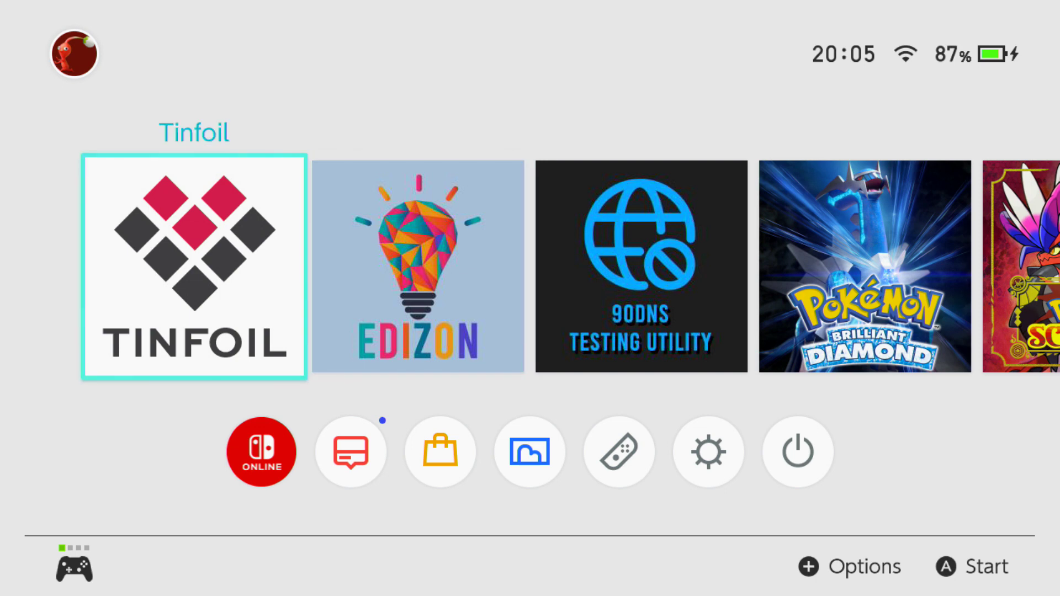
key(Return)
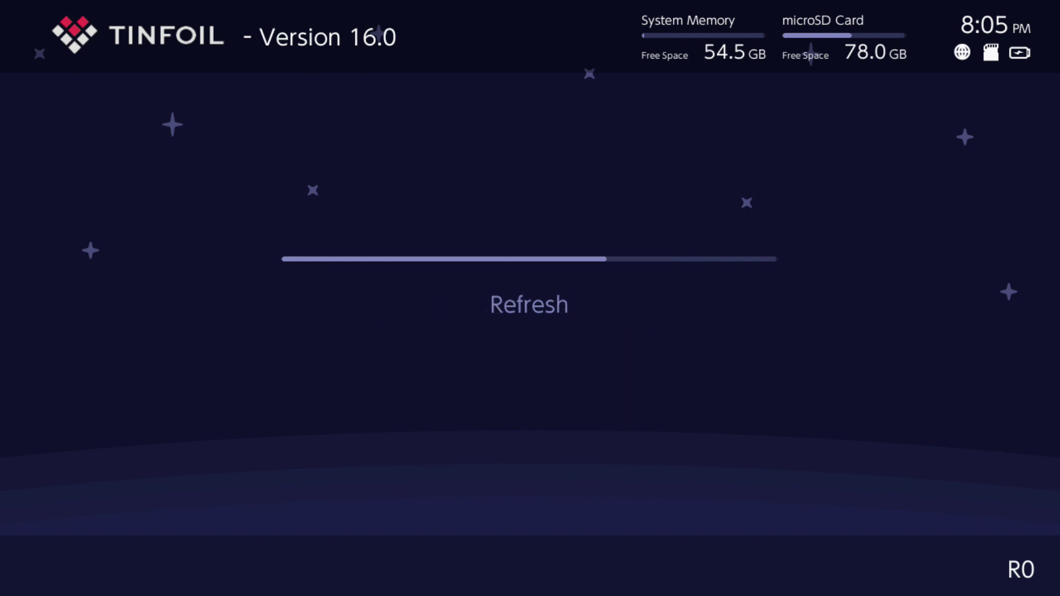
Confirm Tinfoil's Options show Install Unsigned Code set to YES, then go back to HOME.
key(Return)
key(Down)
key(Down)
key(Down)
key(Down)
key(Down)
key(Down)
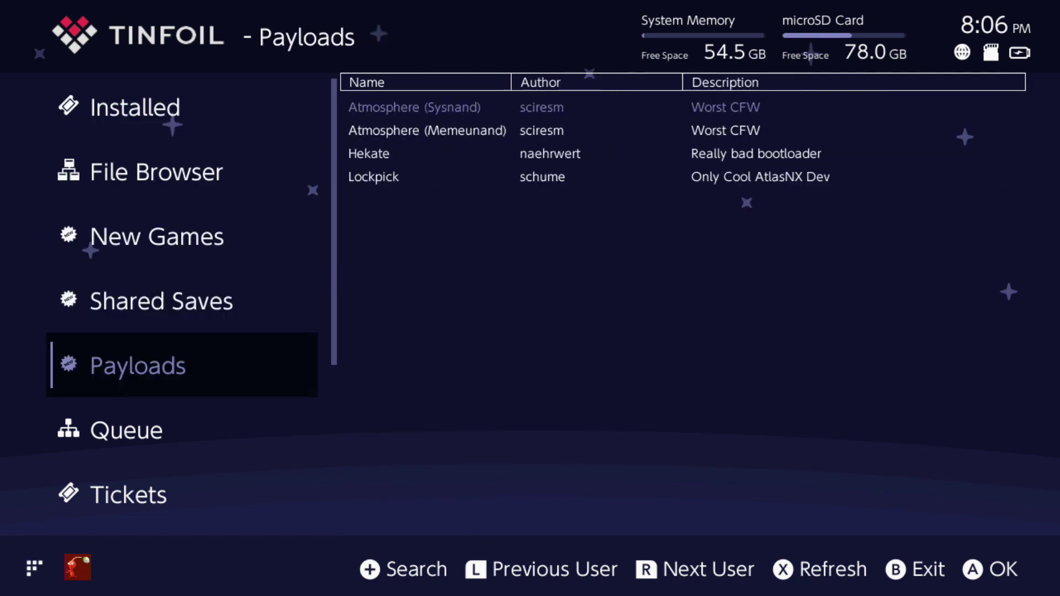
key(Down)
key(Down)
key(Down)
key(Down)
key(Up)
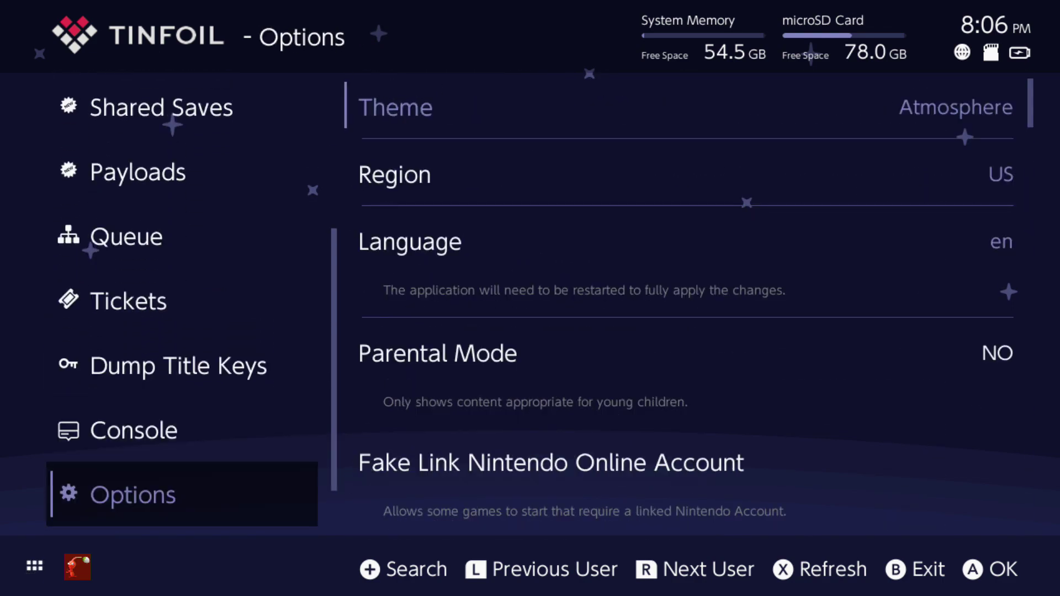
key(Right)
key(Down)
key(Down)
key(Down)
key(Down)
key(Down)
key(Down)
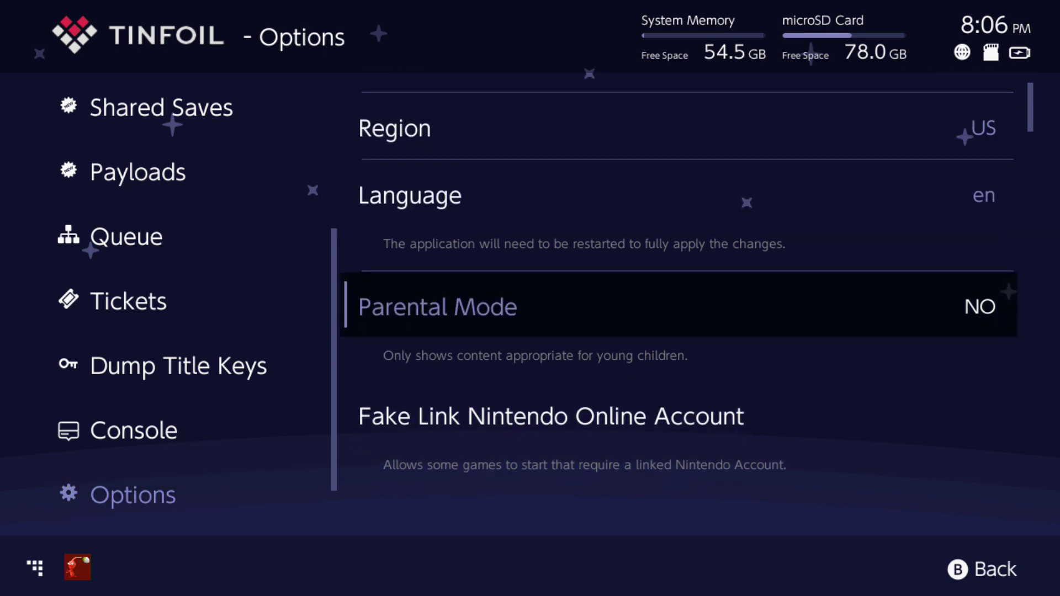
key(Down)
key(Down)
key(Down)
key(Down)
key(Down)
key(Down)
key(Down)
key(Down)
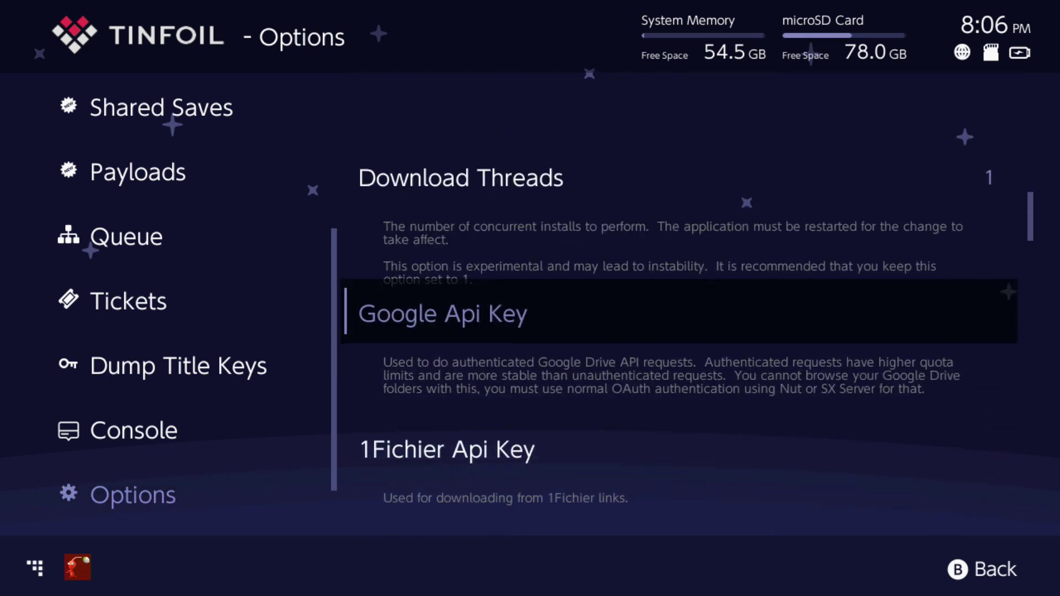
key(Down)
key(Up)
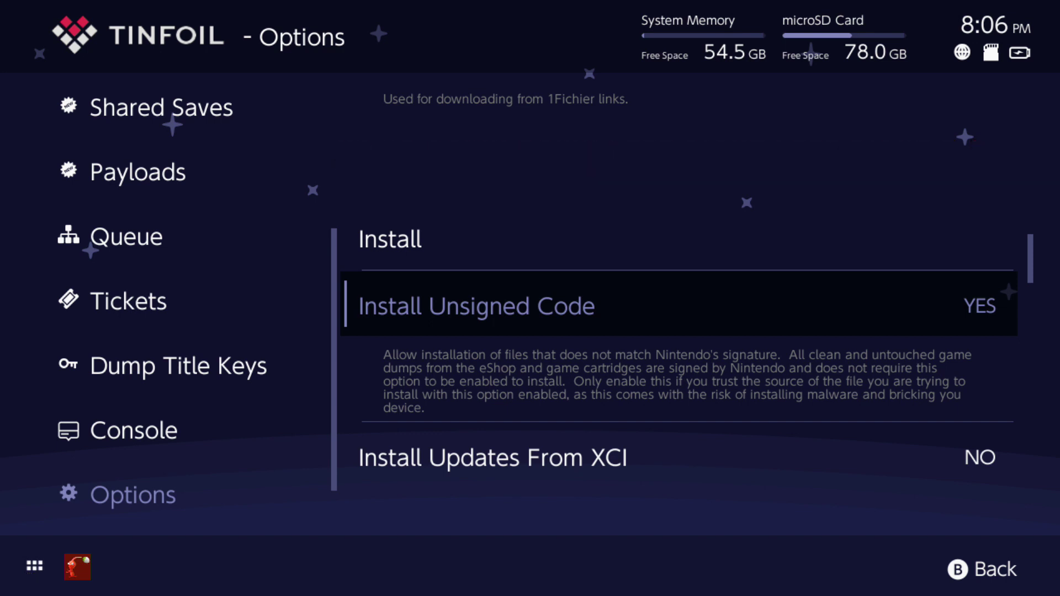
key(Home)
Confirm Close in the close-software prompt to quit Tinfoil.
key(x)
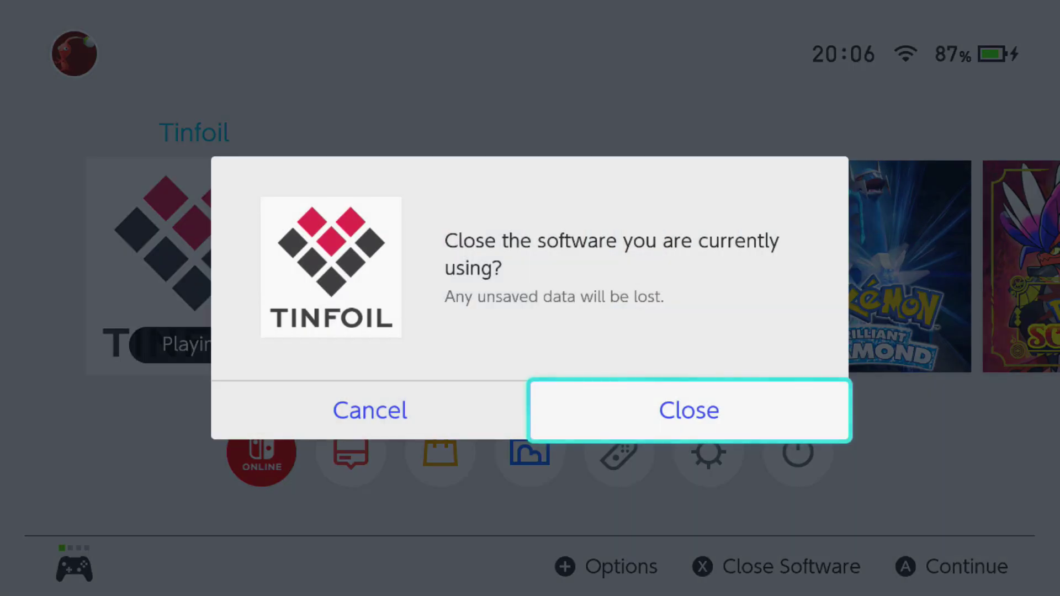
key(Return)
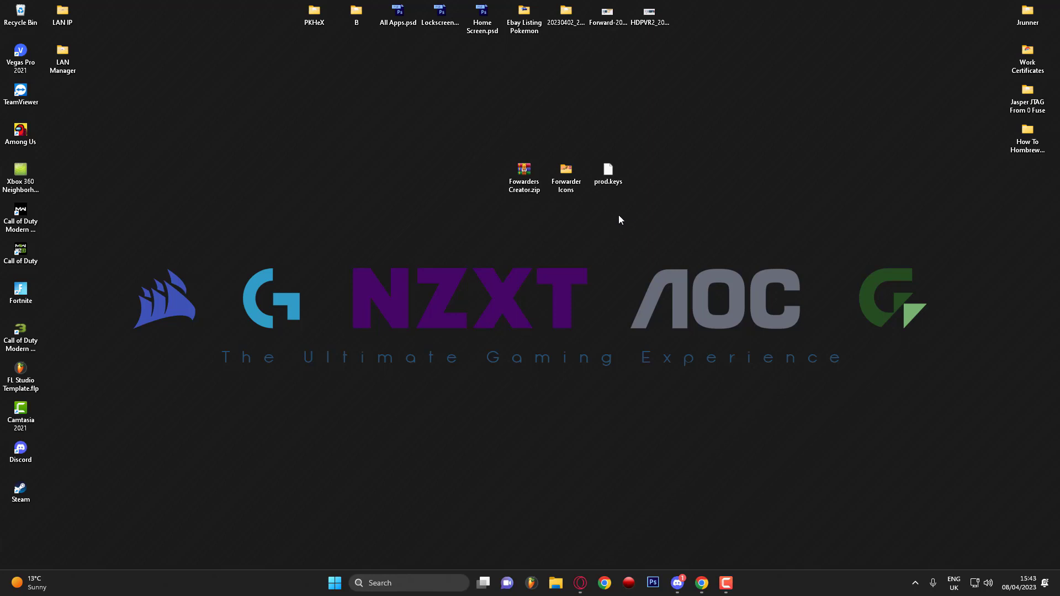
Open the Forwarder Icons folder and select NX-Themes.jpg.
double_click(574, 190)
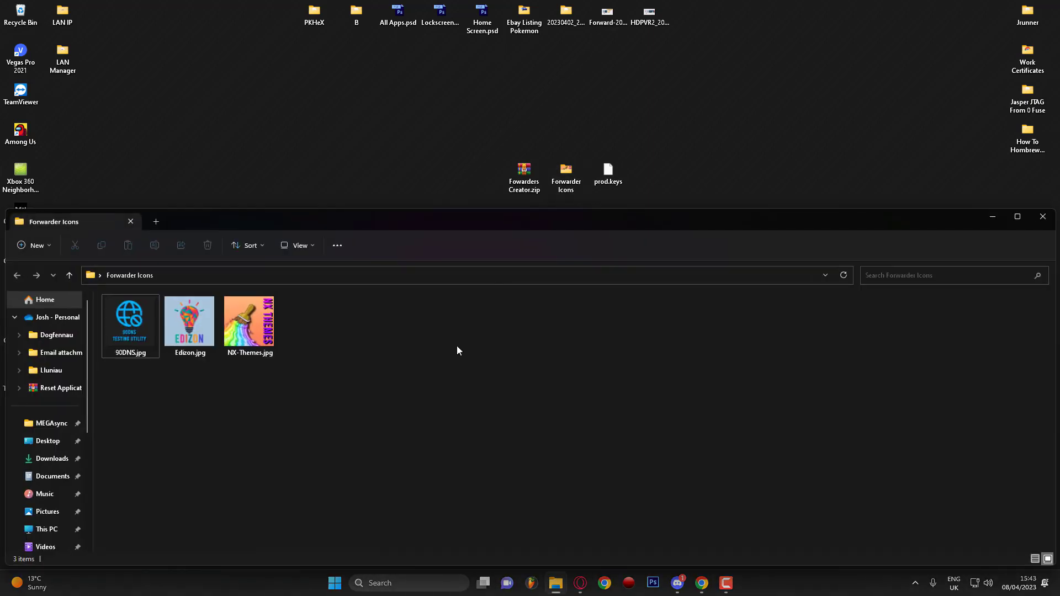
click(138, 328)
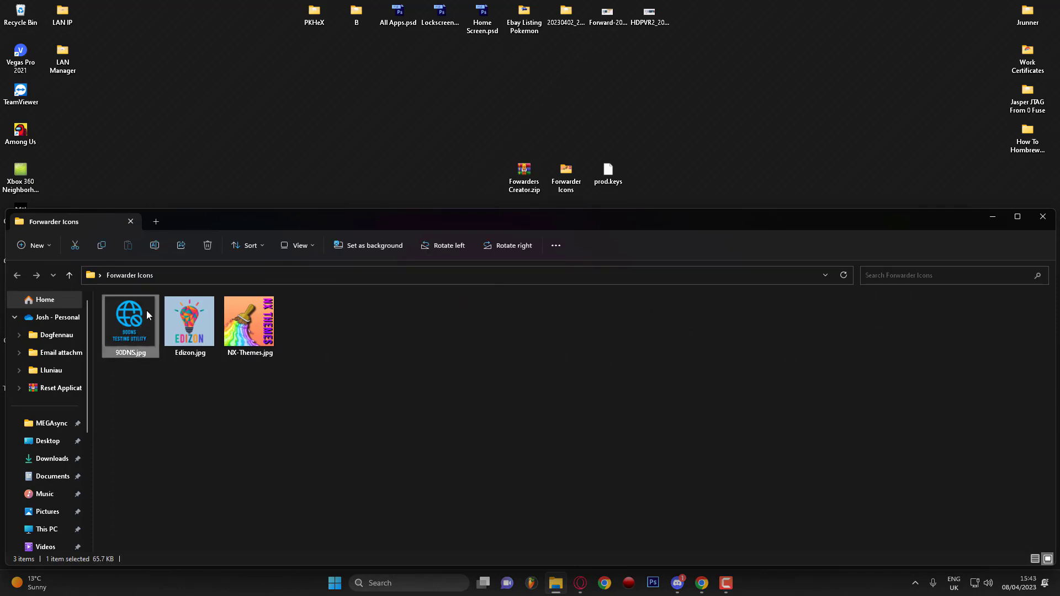
click(220, 398)
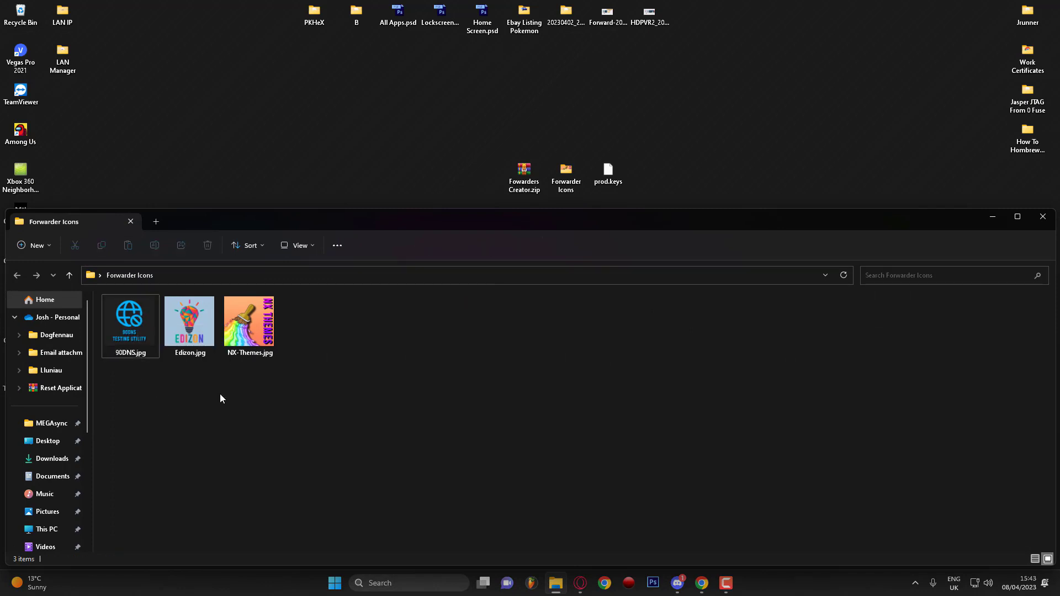
click(196, 323)
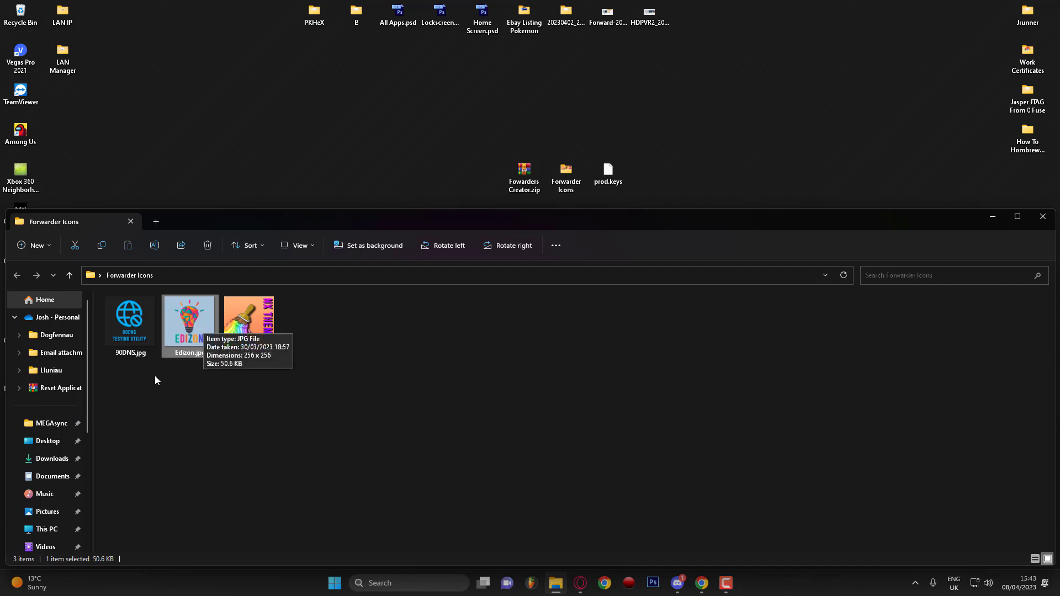
click(261, 313)
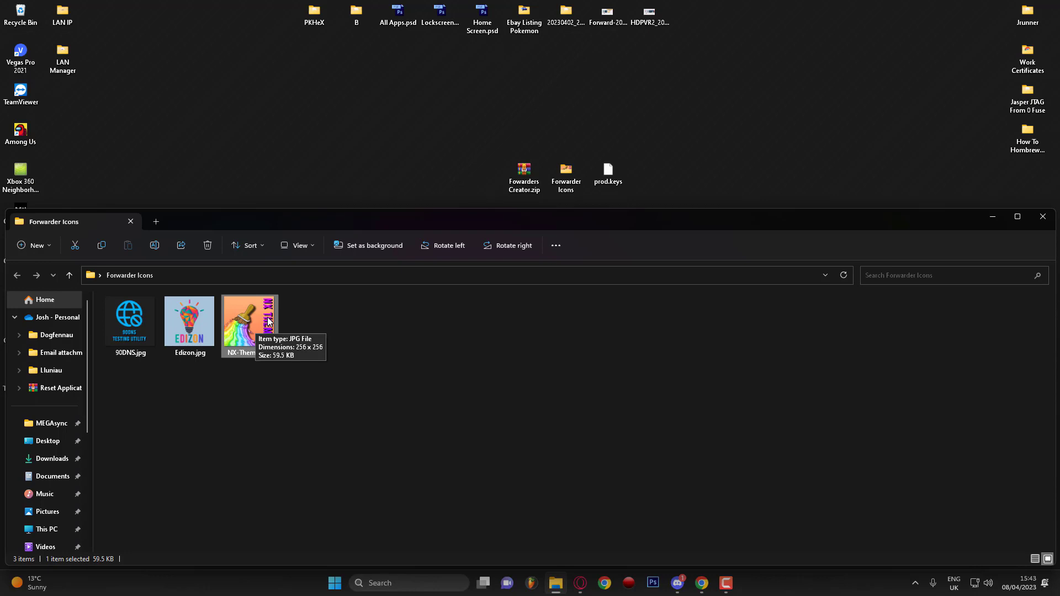
Check that NX-Themes.jpg's Details tab lists Dimensions as 256 x 256.
right_click(270, 341)
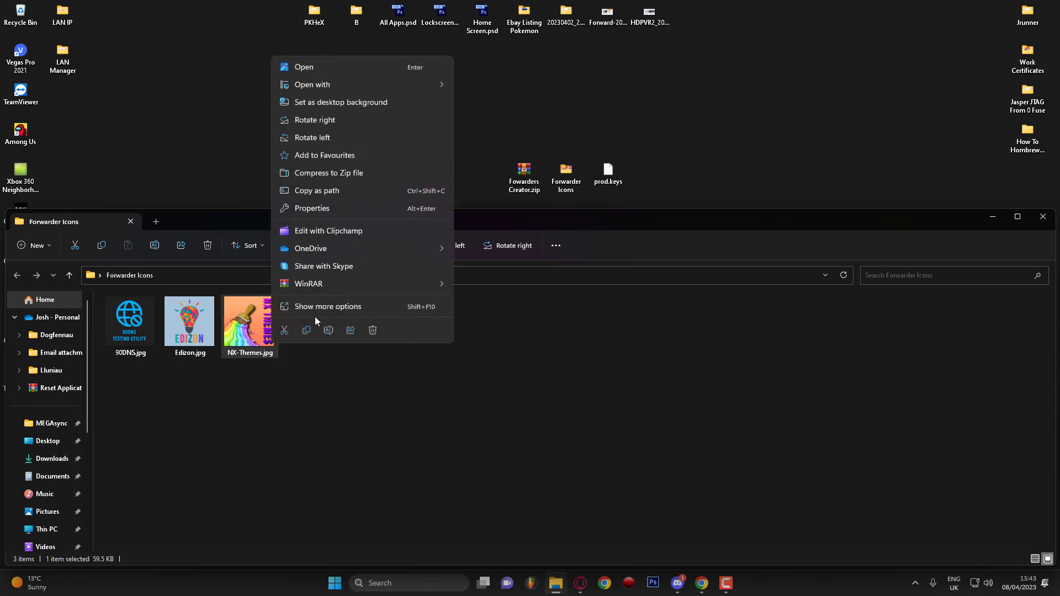
click(369, 309)
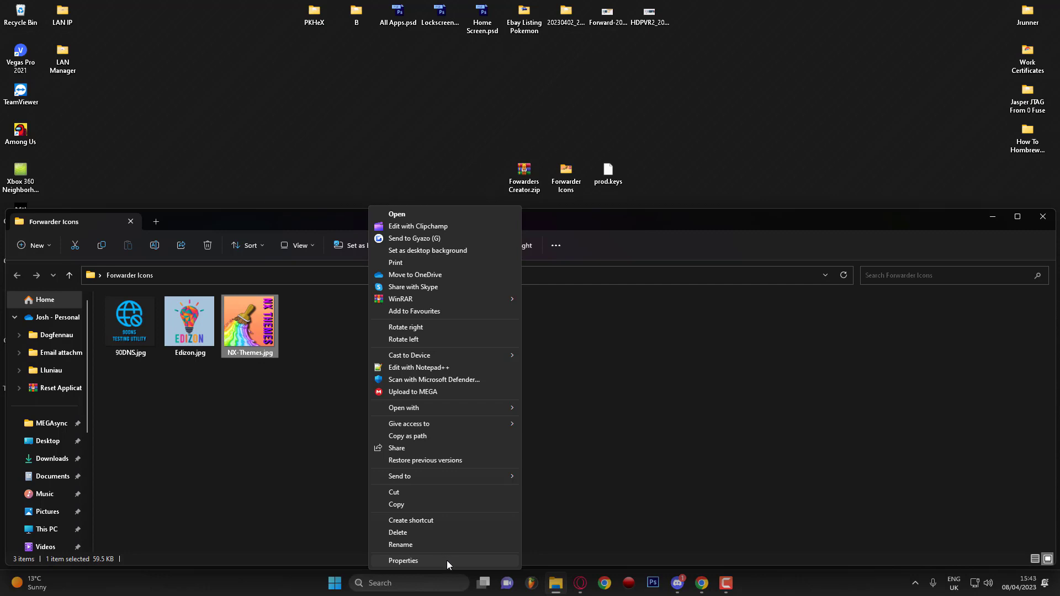
click(445, 560)
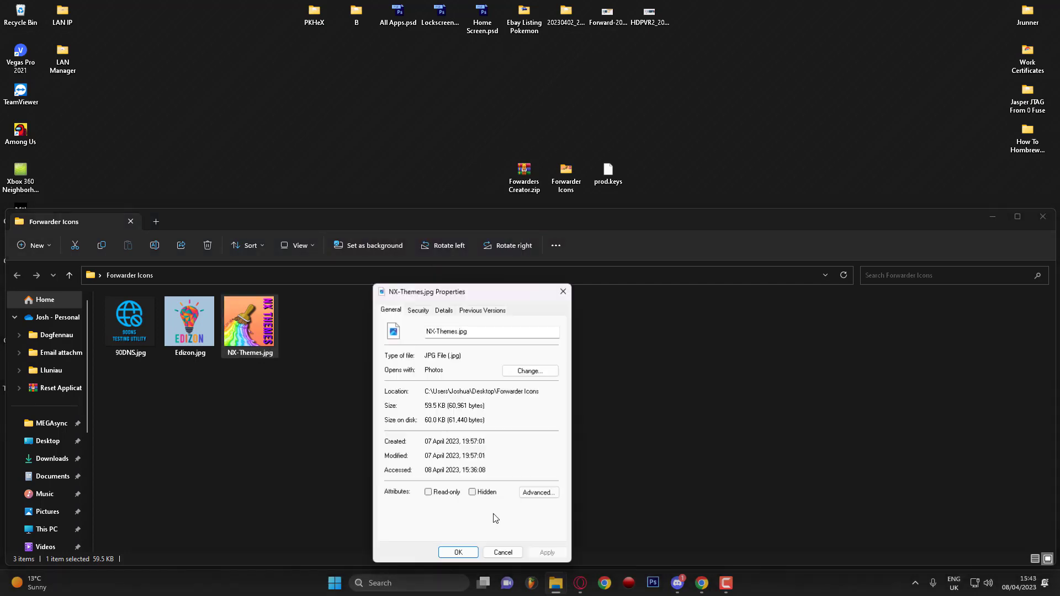
click(445, 310)
scroll(479, 459, down, 1)
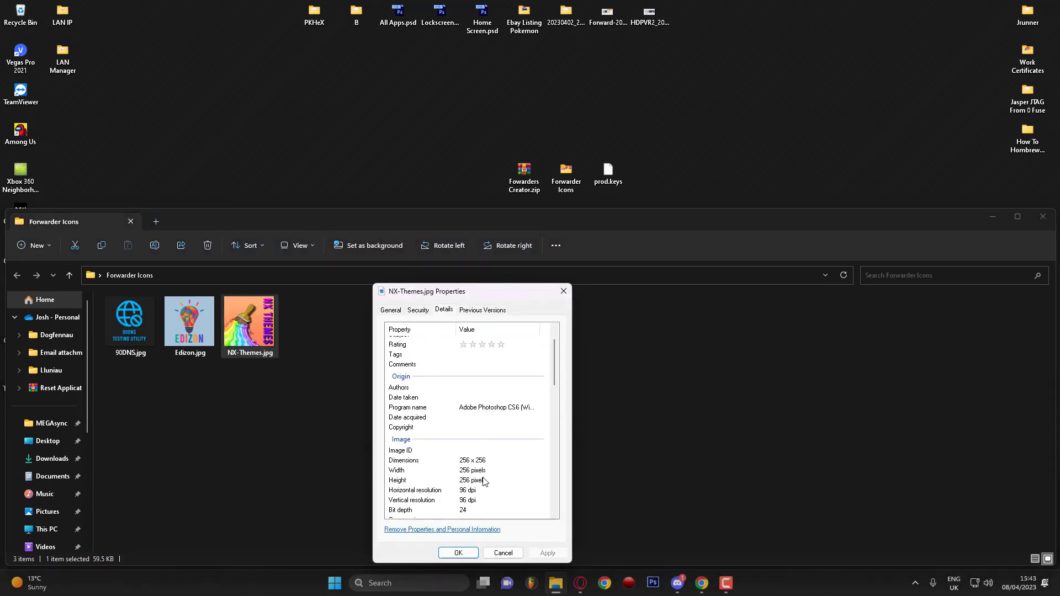
click(465, 462)
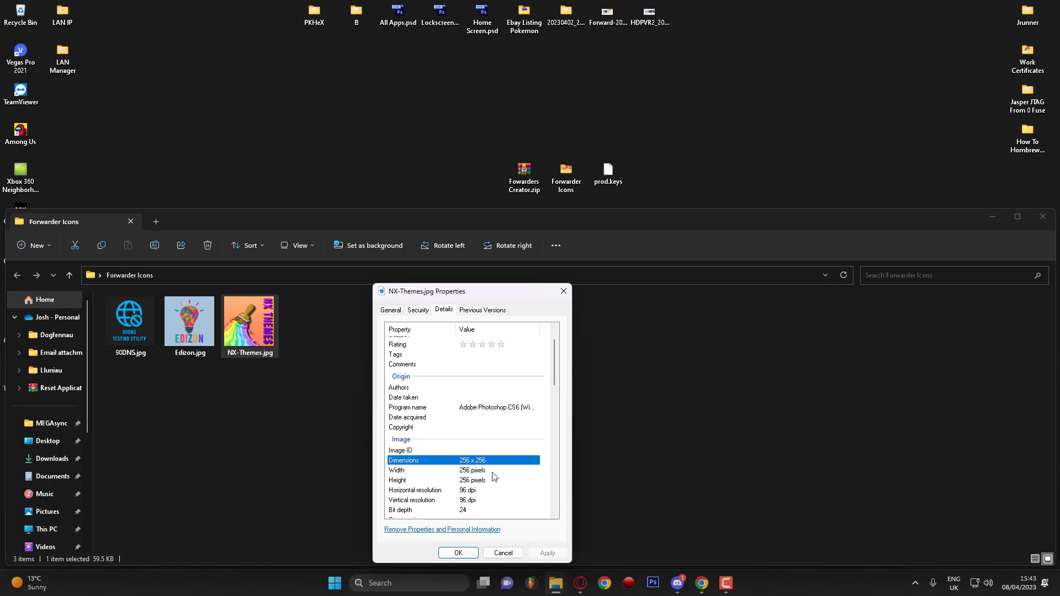
scroll(503, 464, down, 1)
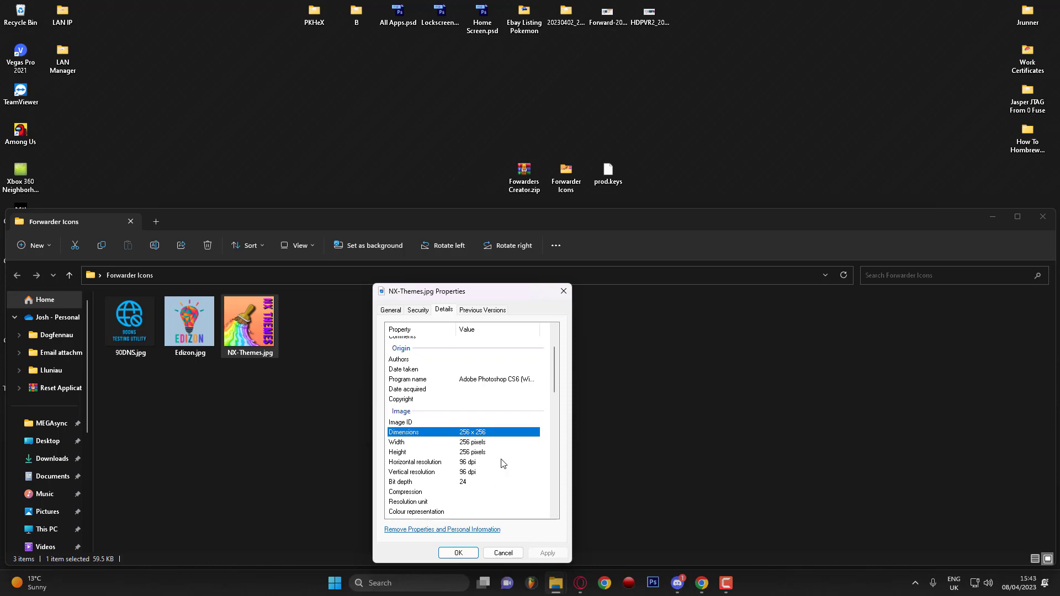
scroll(502, 463, down, 2)
click(568, 291)
Extract the Fowarders Creator folder from Fowarders Creator.zip onto the desktop with WinRAR.
click(1043, 217)
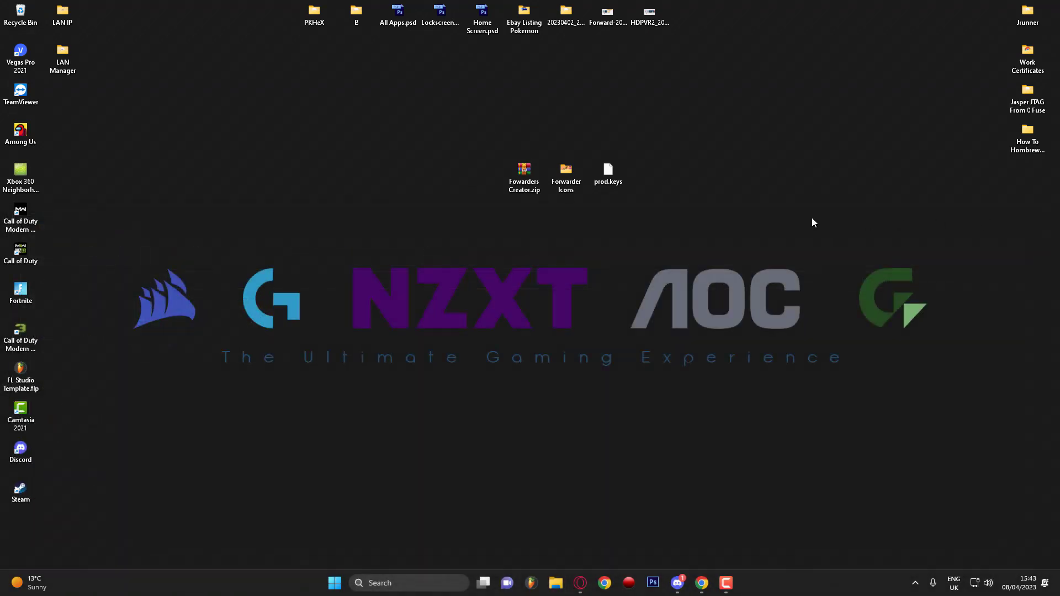
click(533, 183)
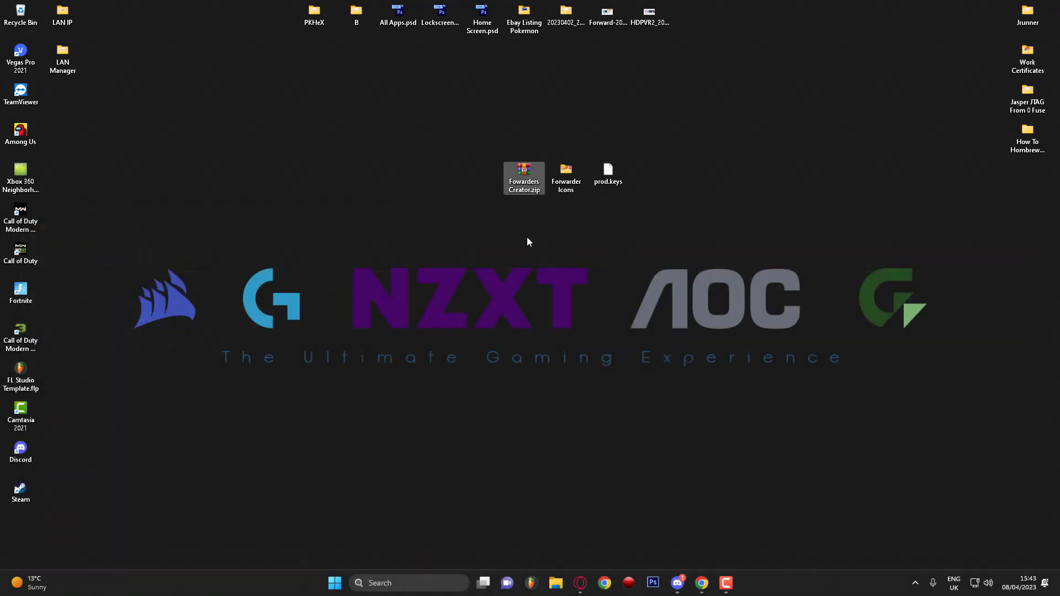
right_click(526, 187)
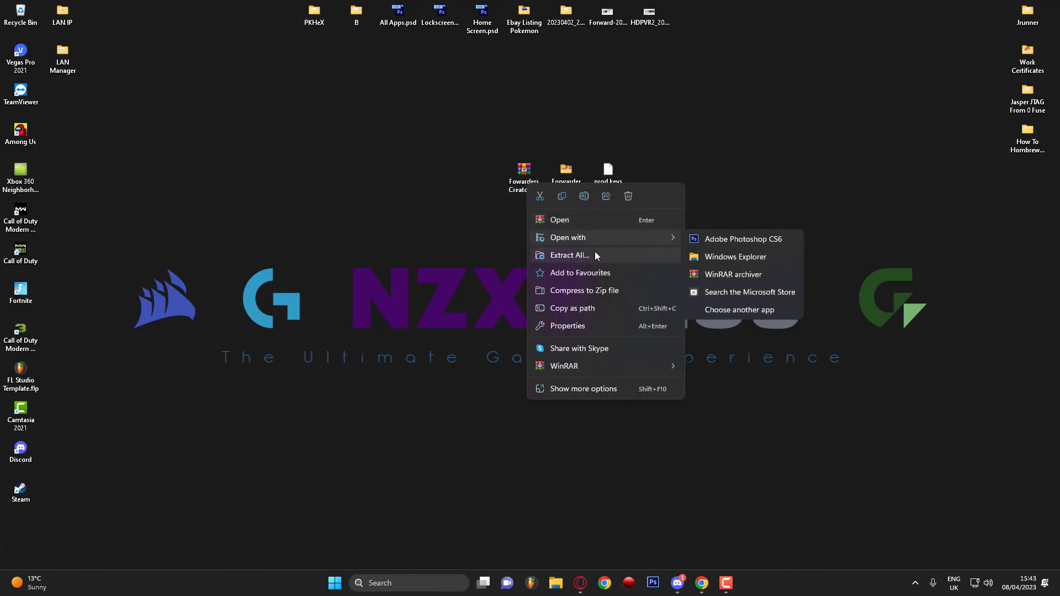
mouse_move(599, 239)
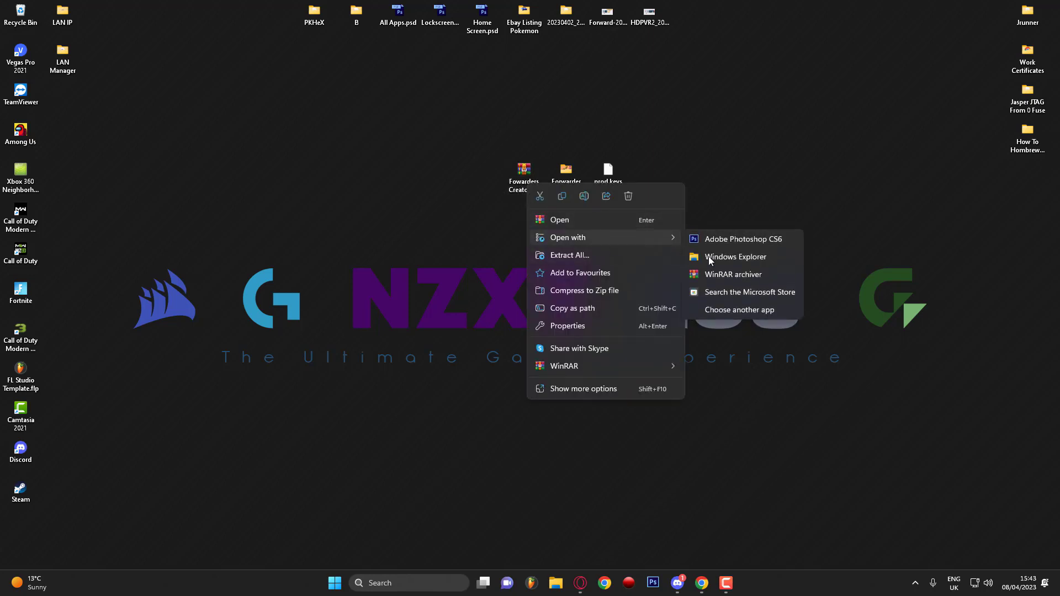
click(757, 276)
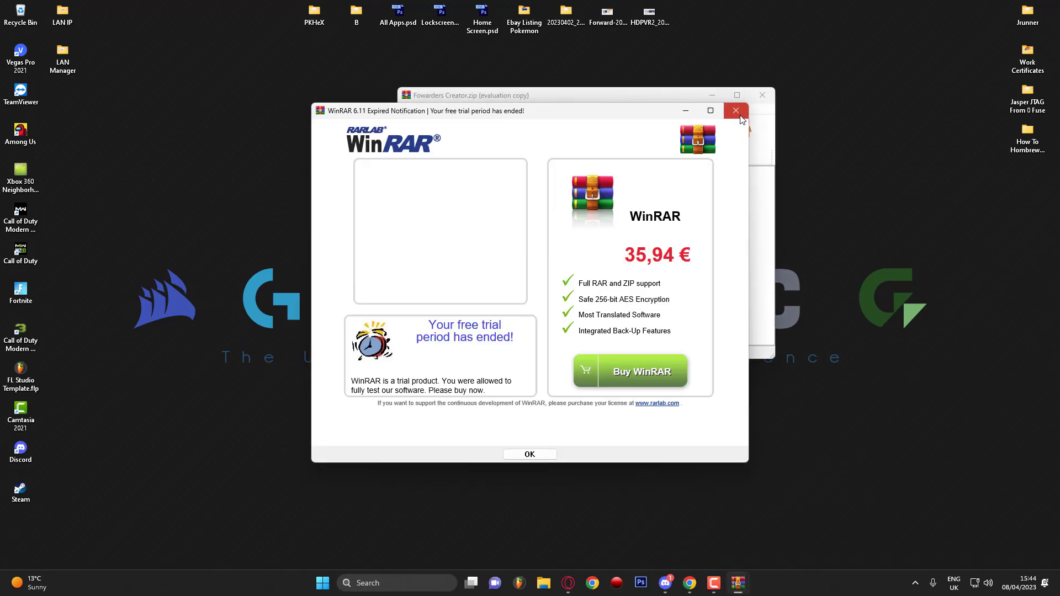
key(Escape)
mouse_move(491, 196)
mouse_down()
mouse_move(352, 271)
mouse_move(314, 255)
mouse_move(492, 191)
mouse_up()
click(763, 95)
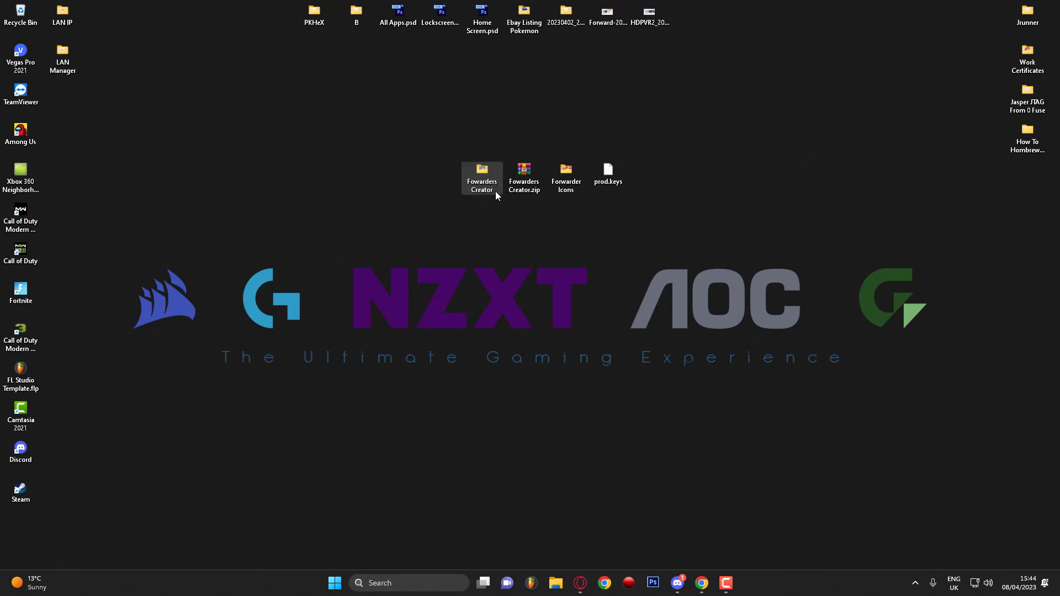
Delete Fowarders Creator.zip and move prod.keys into the Fowarders Creator folder.
click(529, 191)
key(Delete)
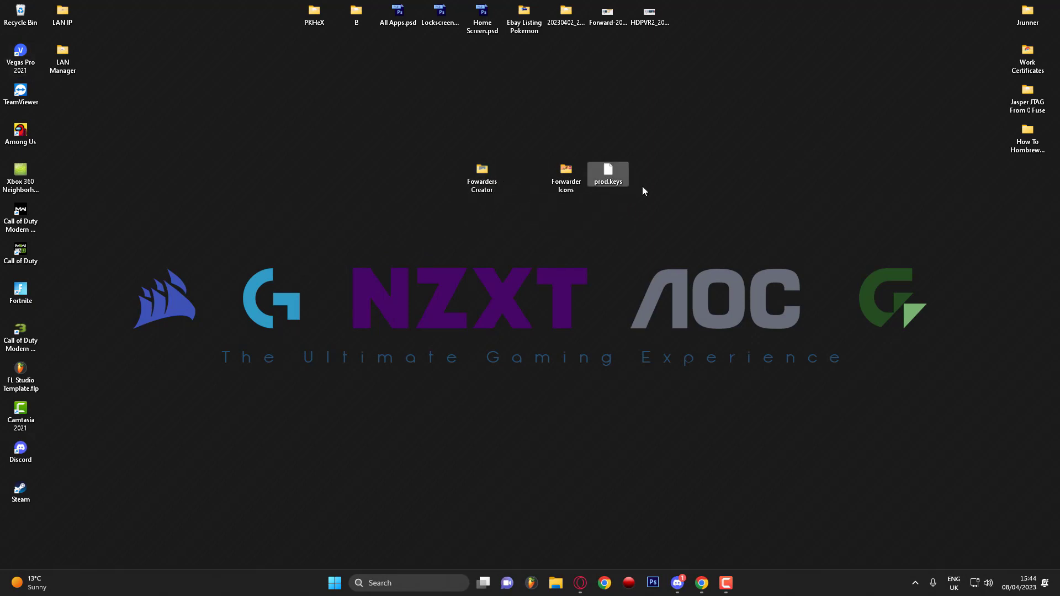
drag(611, 172, 529, 177)
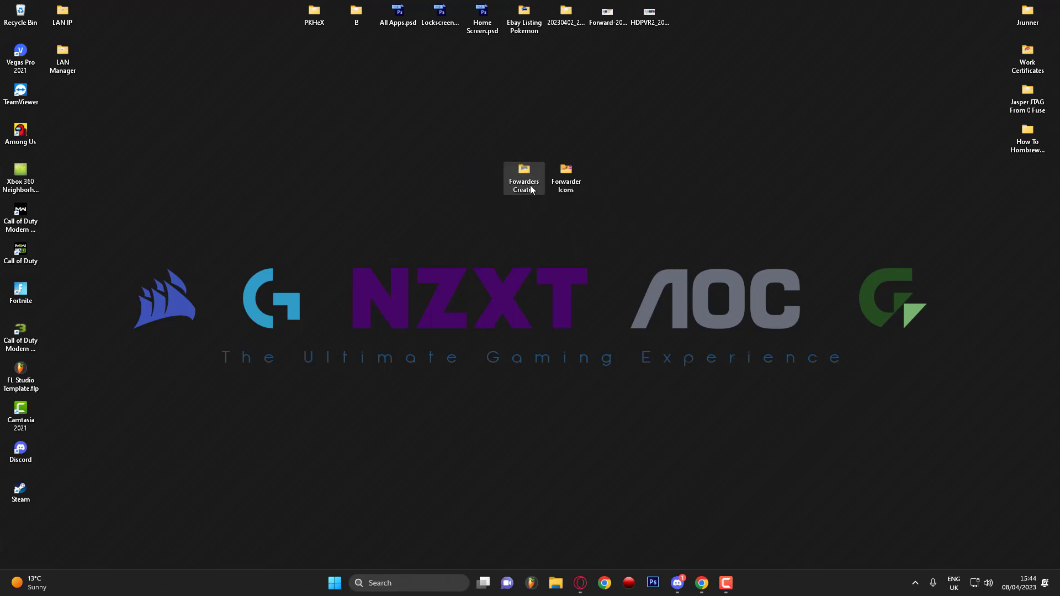
Launch Menu 0.12 beta.exe from the Fowarders Creator folder and position its window.
double_click(529, 188)
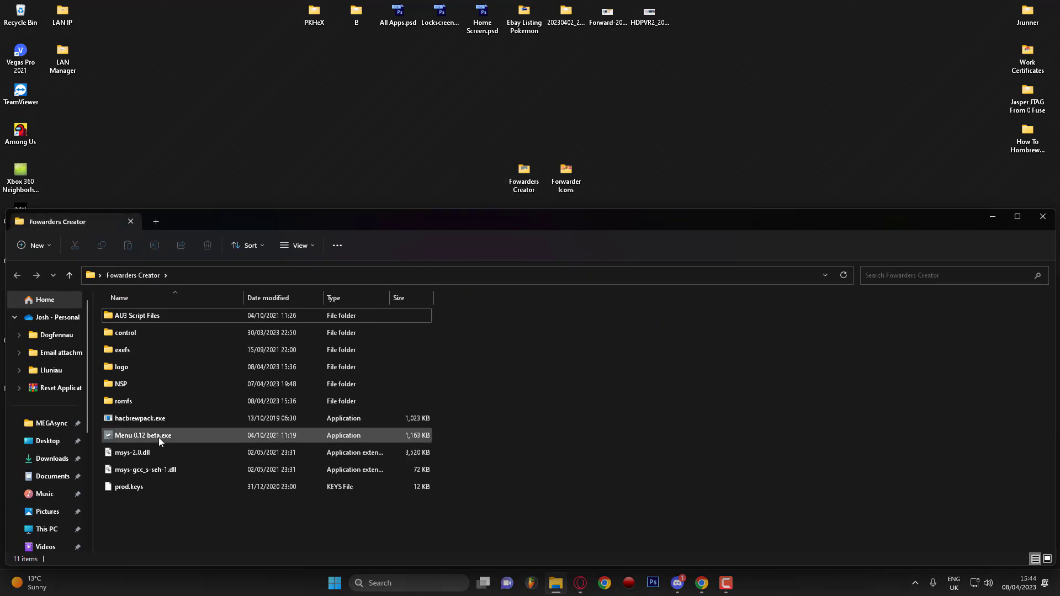
double_click(168, 438)
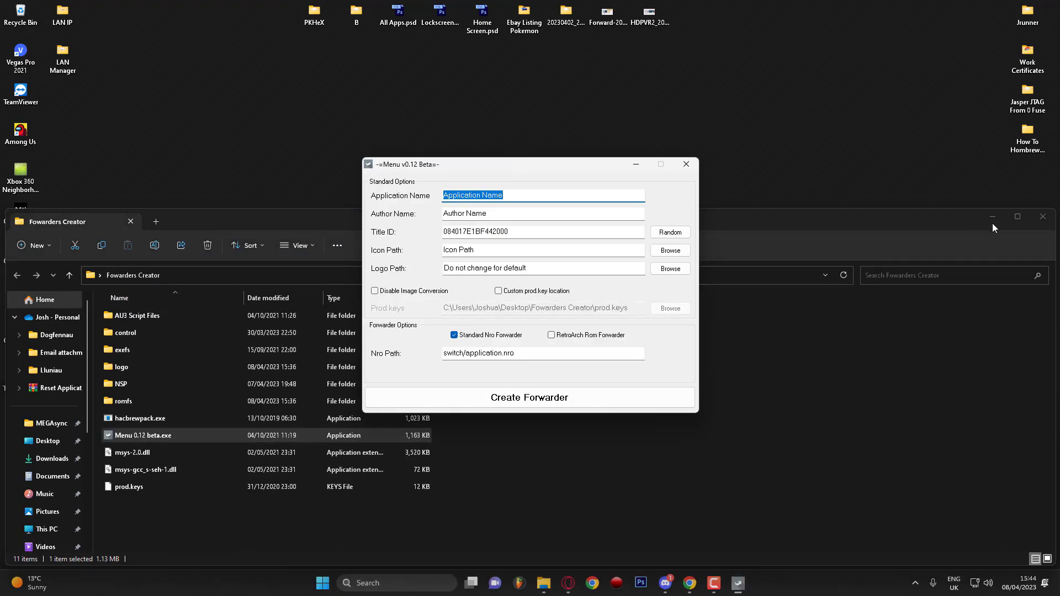
click(992, 217)
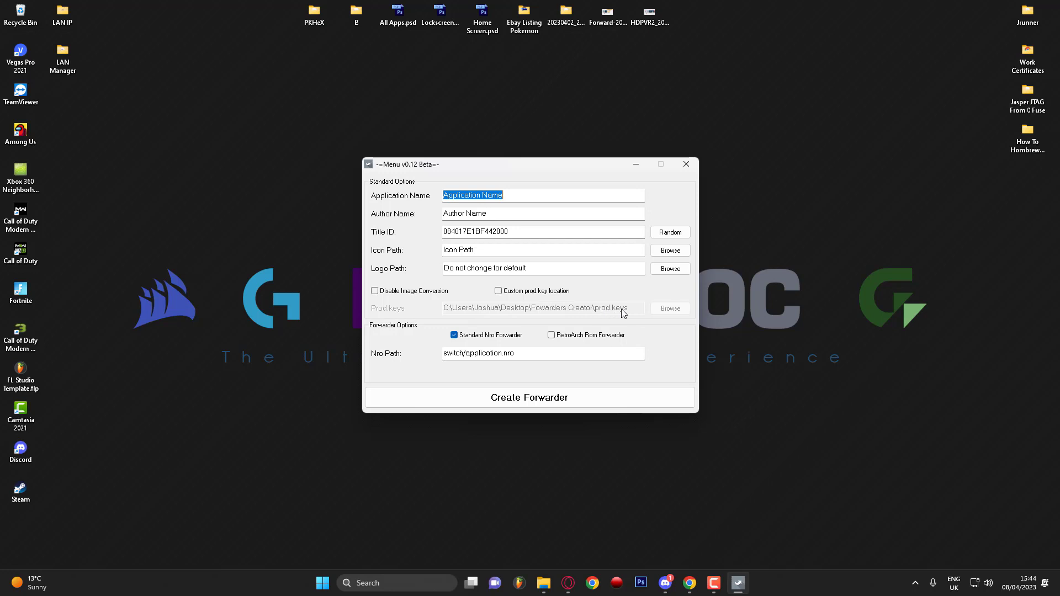
drag(586, 164, 663, 232)
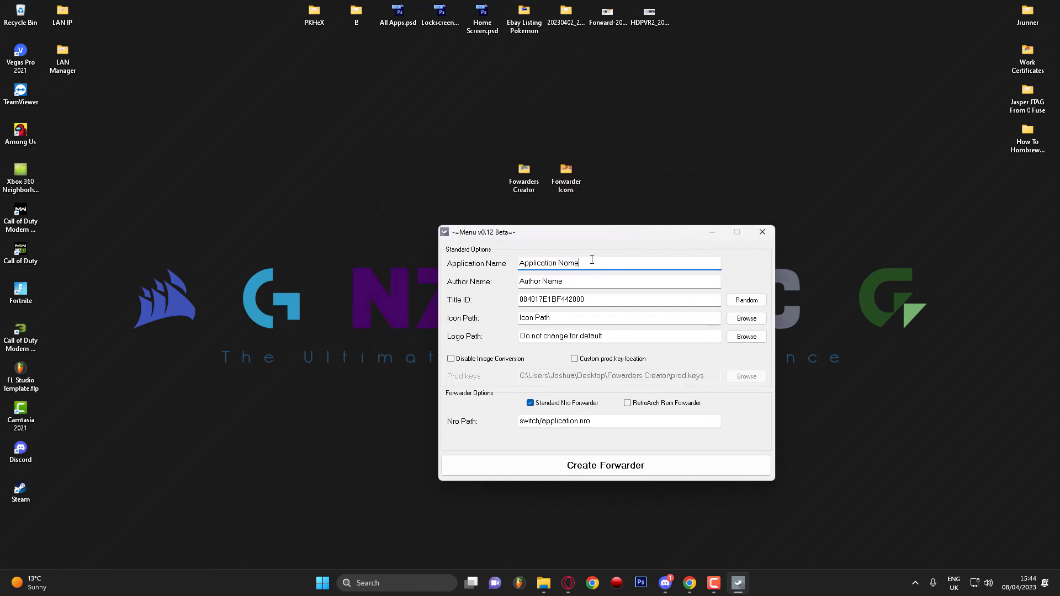
Set Application Name to NXThemes and empty the Author Name field.
drag(600, 236, 609, 244)
triple_click(573, 276)
key(BackSpace)
text(NXThemes)
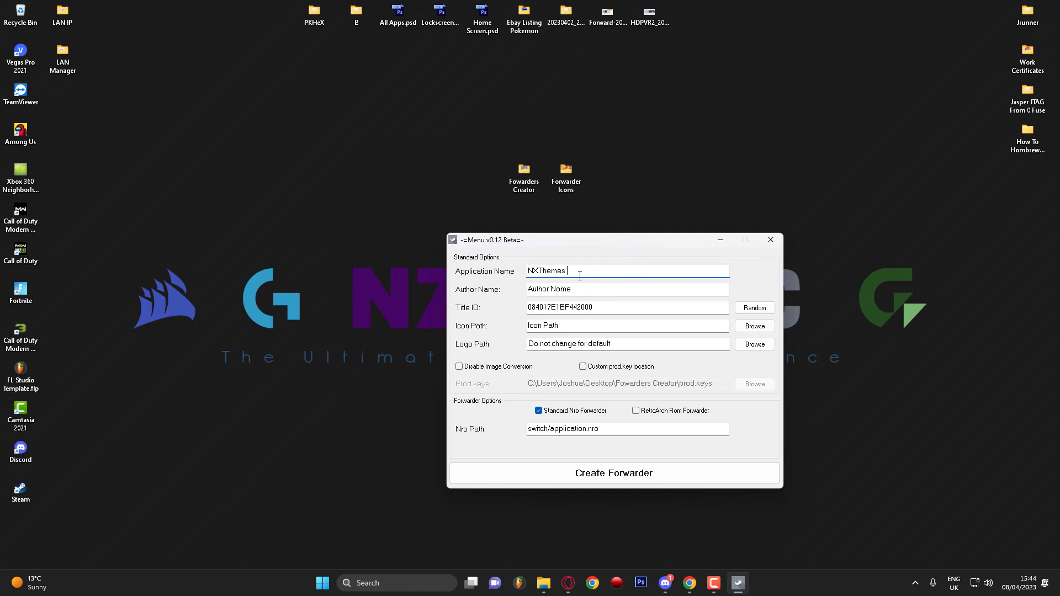
click(614, 285)
key(ctrl+a)
key(BackSpace)
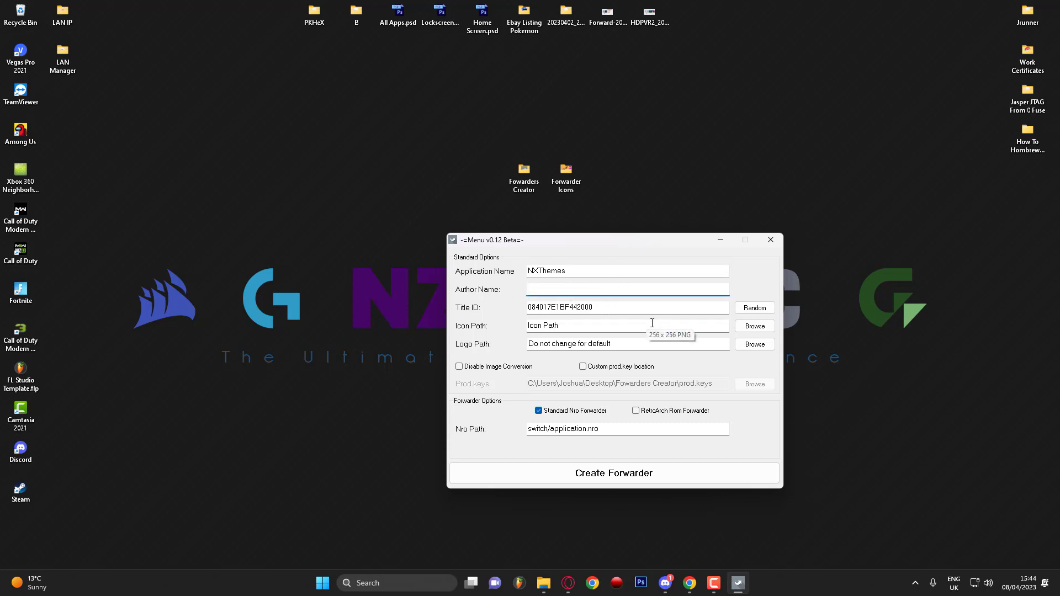
click(690, 582)
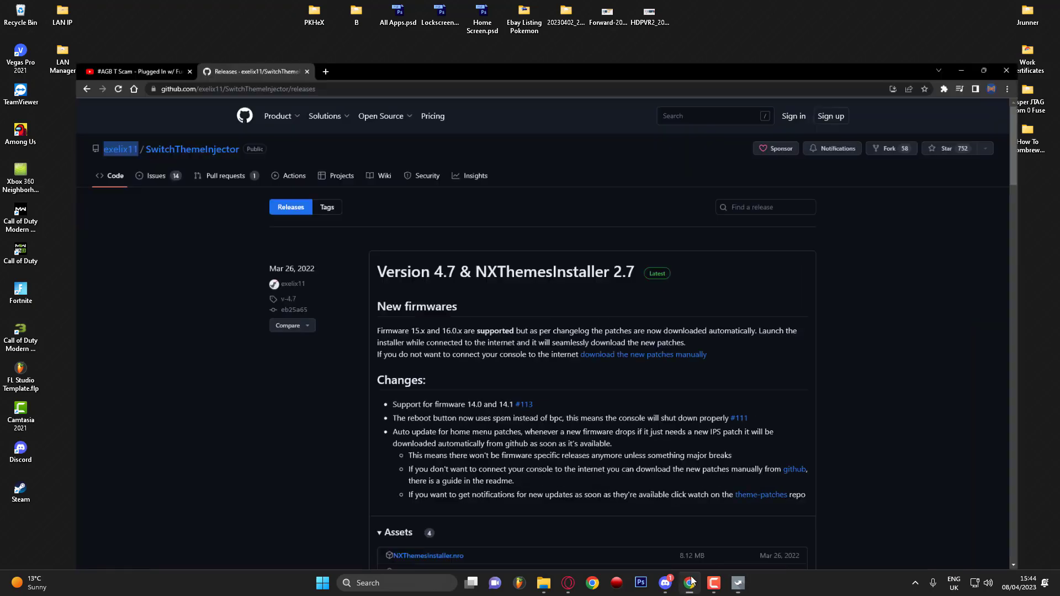
Copy the SwitchThemeInjector repository owner's username from the GitHub page.
click(127, 211)
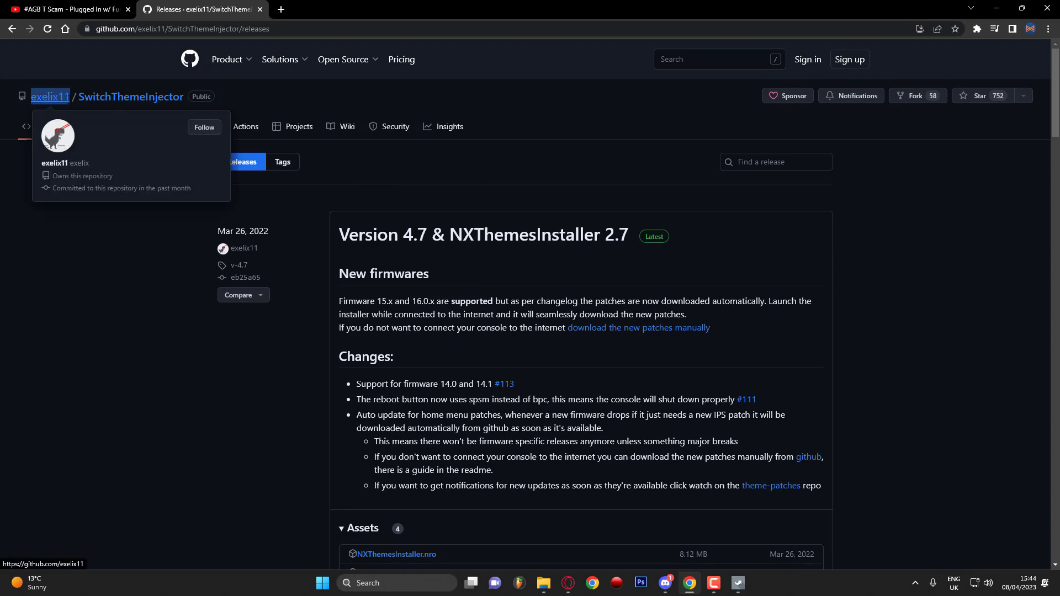
right_click(54, 96)
key(ctrl+c)
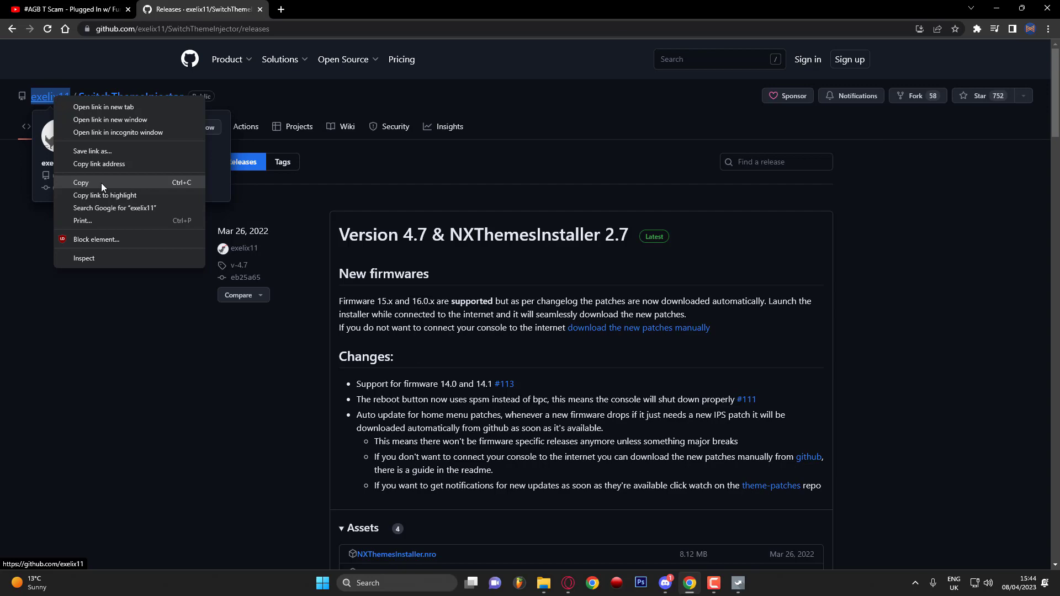
click(101, 183)
click(992, 8)
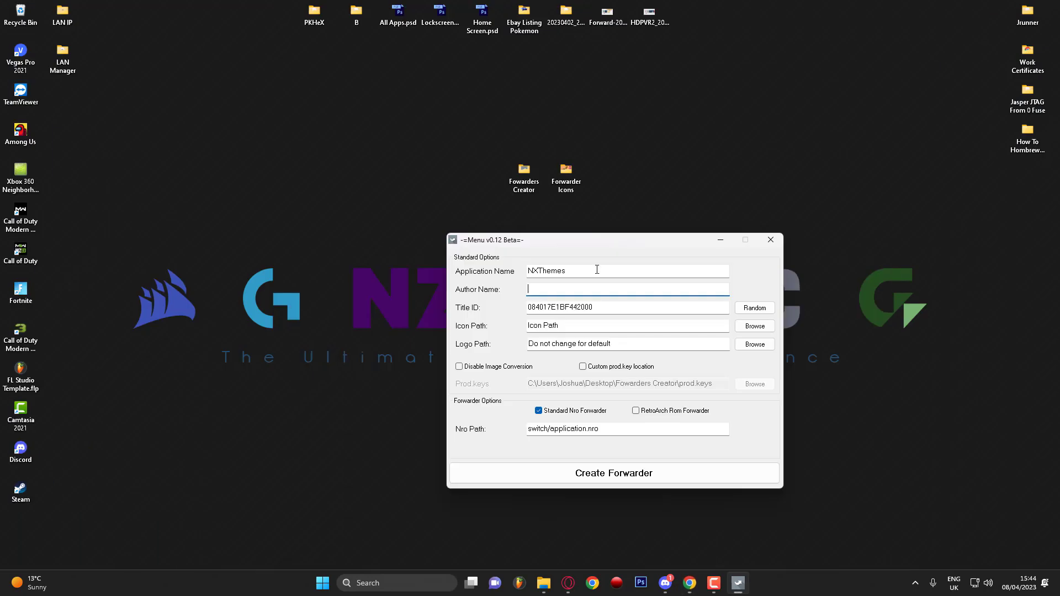
right_click(553, 291)
click(600, 342)
click(754, 308)
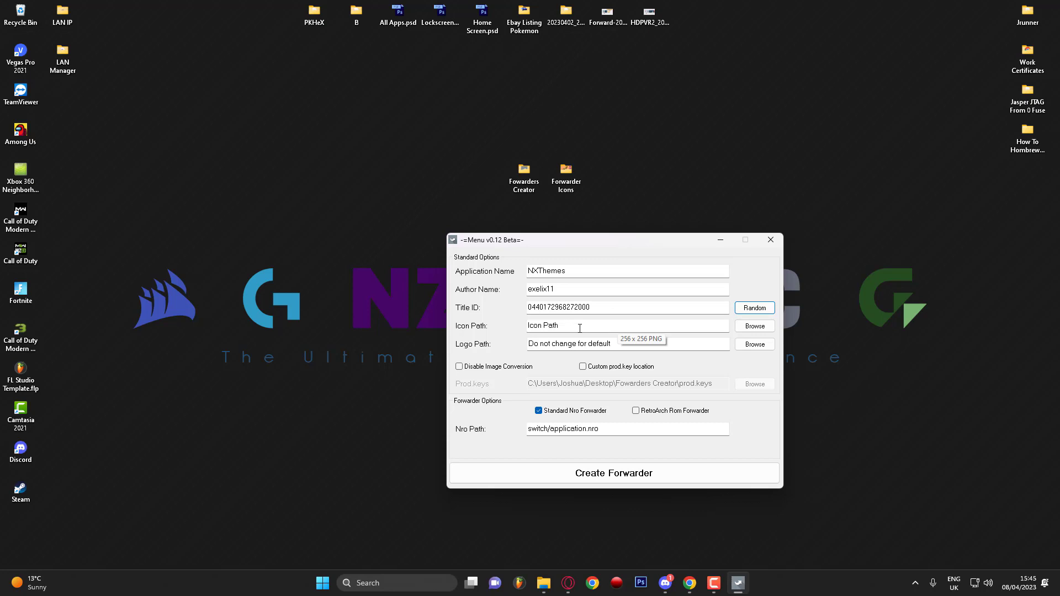
Pick Desktop > Forwarder Icons > NX-Themes.jpg as the forwarder's Icon Path.
click(757, 329)
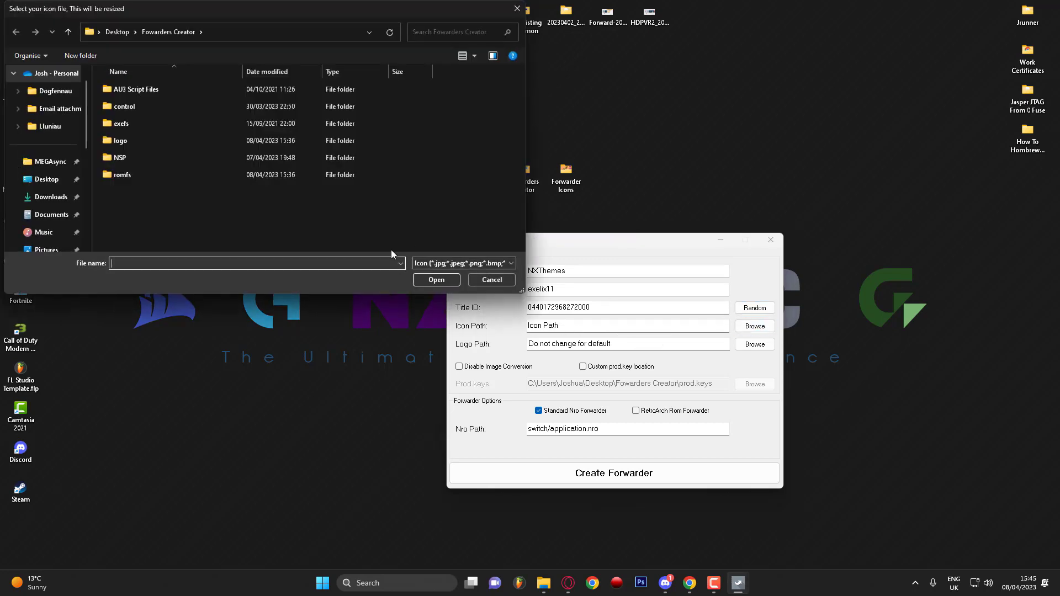
click(53, 182)
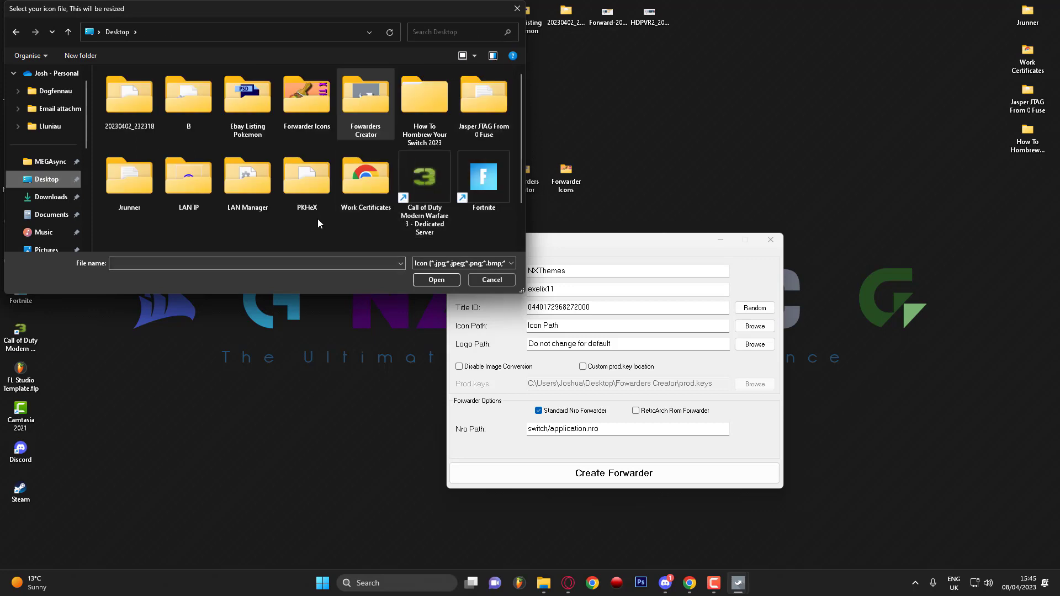
double_click(308, 114)
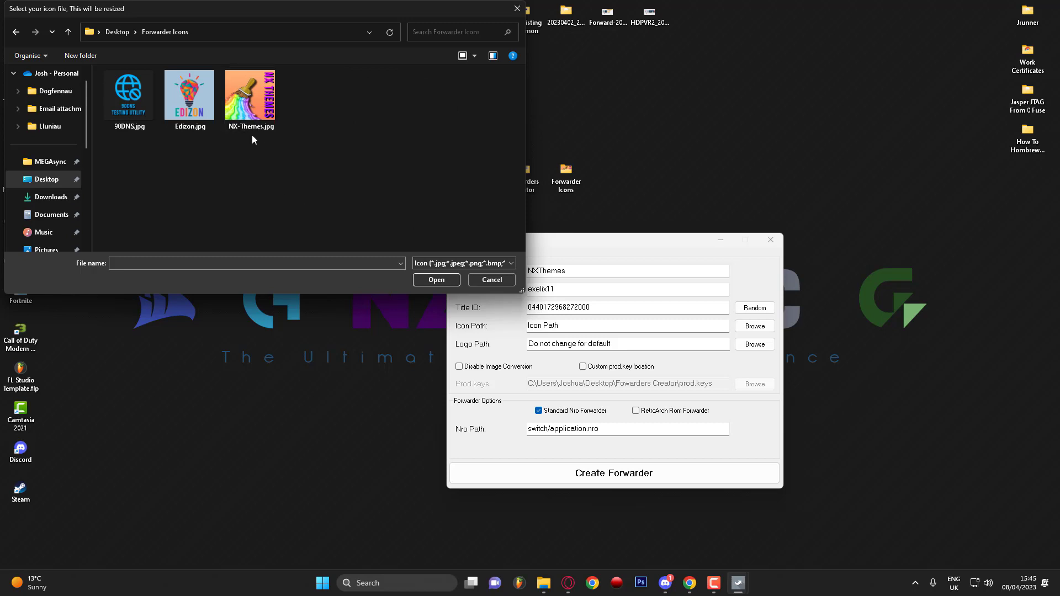
double_click(254, 105)
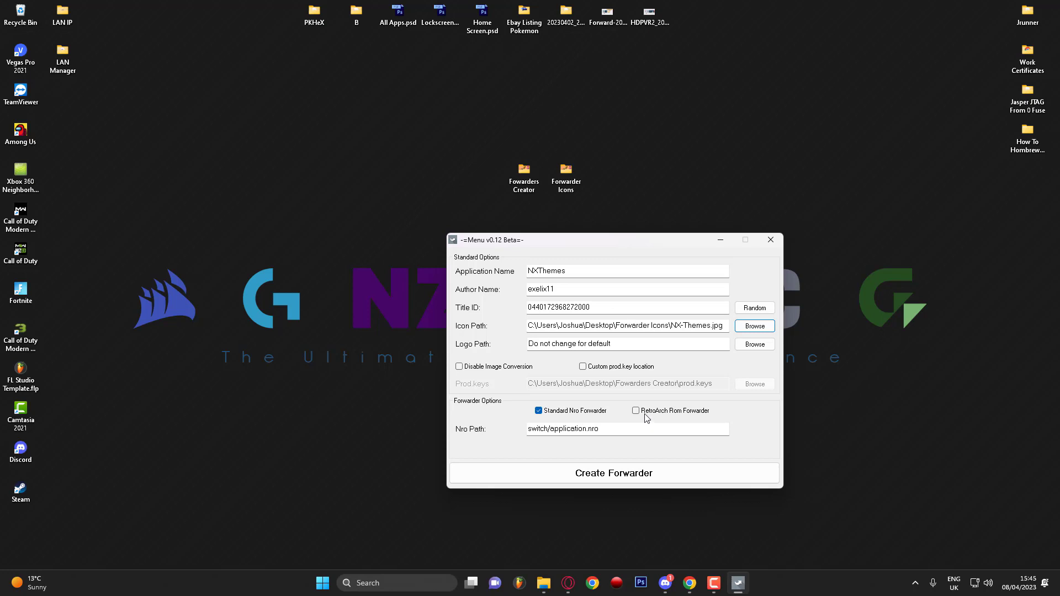
drag(596, 241, 499, 159)
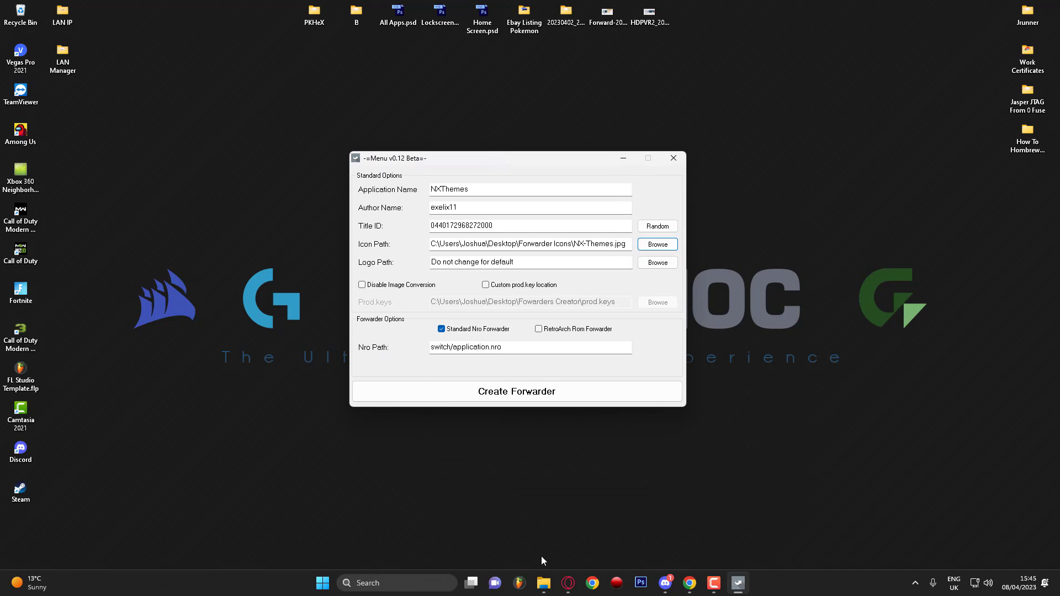
Browse in File Explorer to the Switch's microSD Card switch folder.
click(435, 347)
click(543, 583)
scroll(60, 469, down, 4)
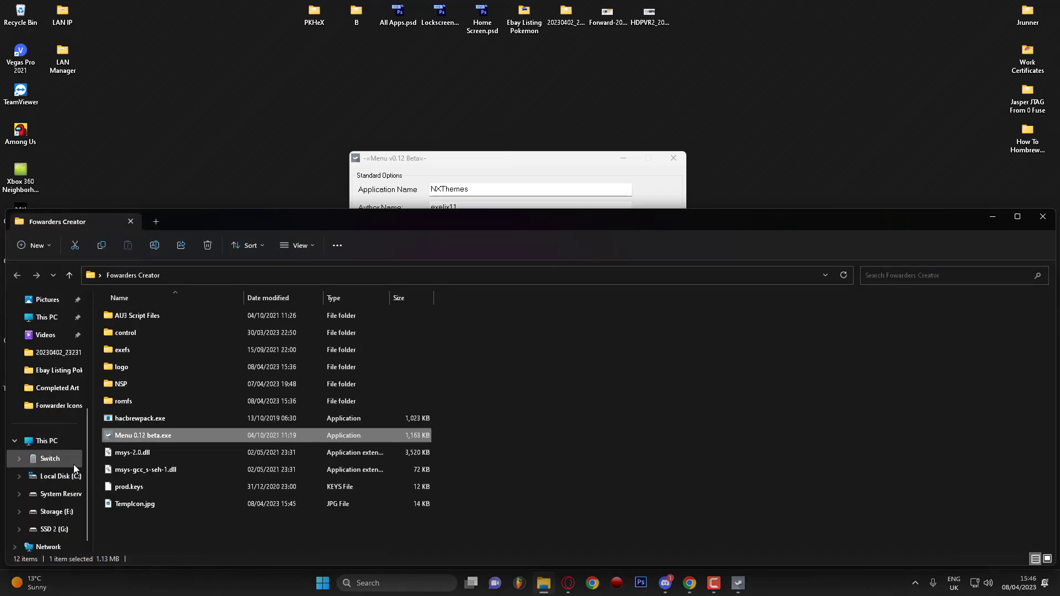
click(61, 468)
drag(273, 220, 253, 208)
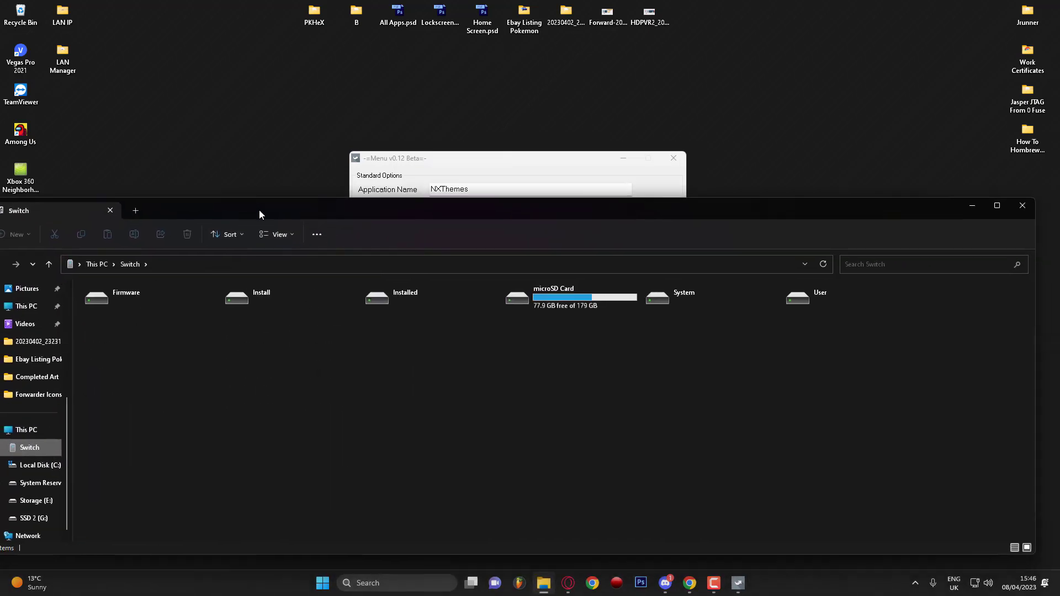
double_click(552, 296)
drag(456, 213, 432, 184)
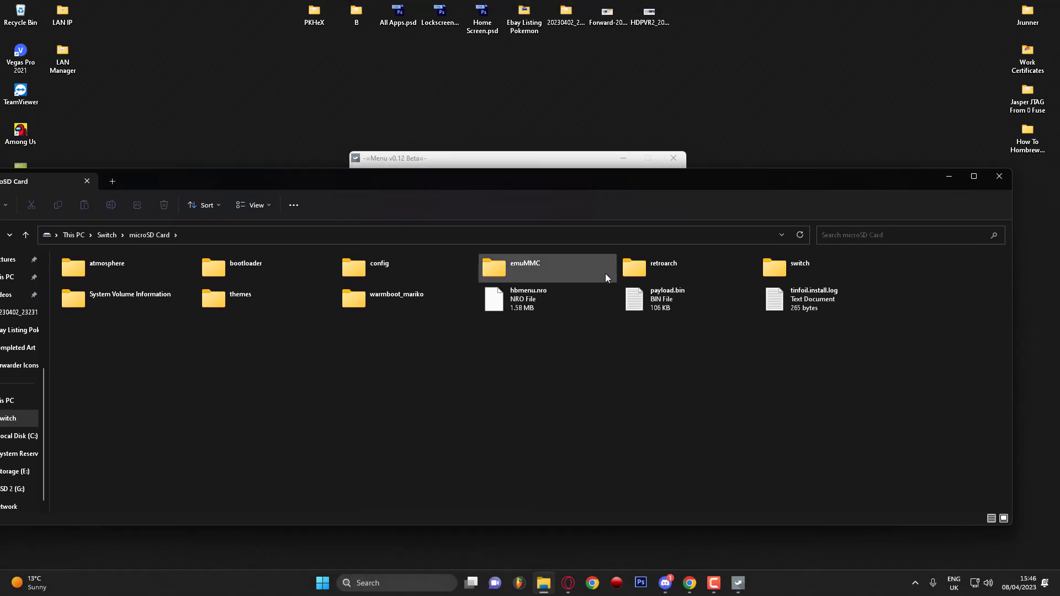
double_click(786, 274)
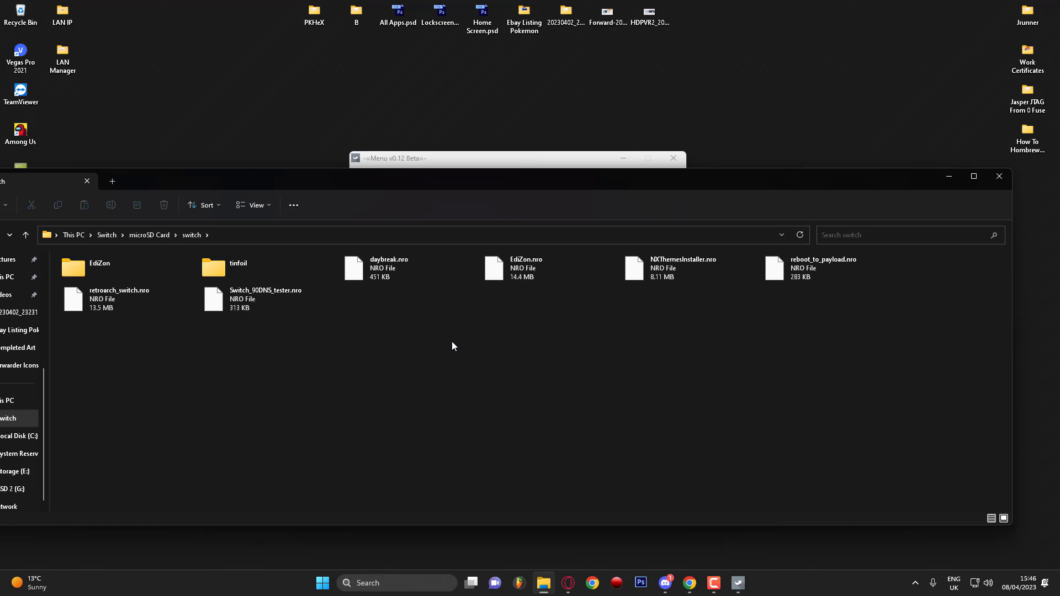
Copy 'NXThemesInstaller' from the NXThemesInstaller.nro file name.
click(687, 270)
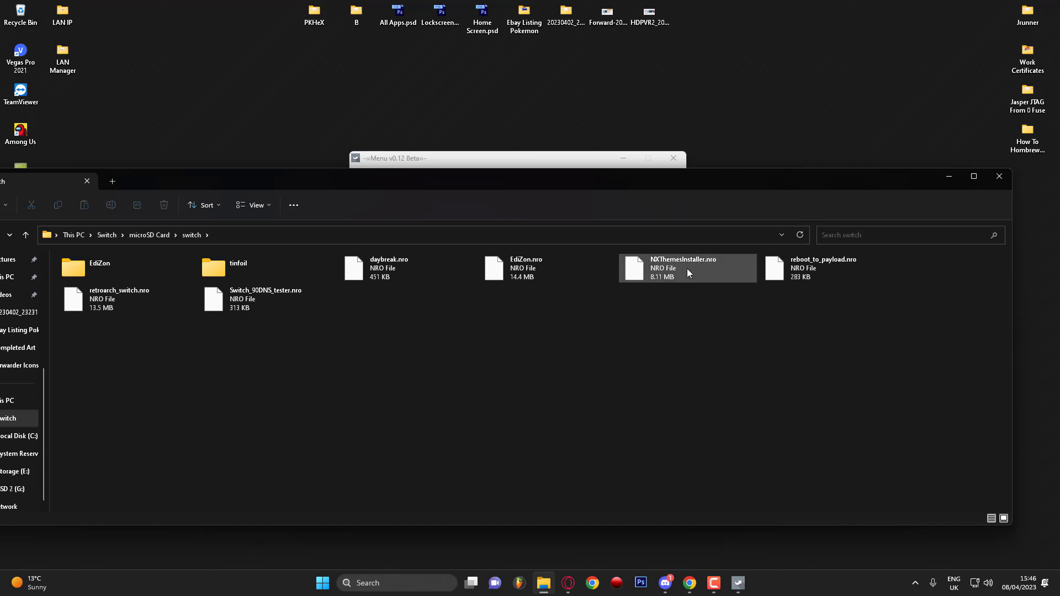
right_click(670, 271)
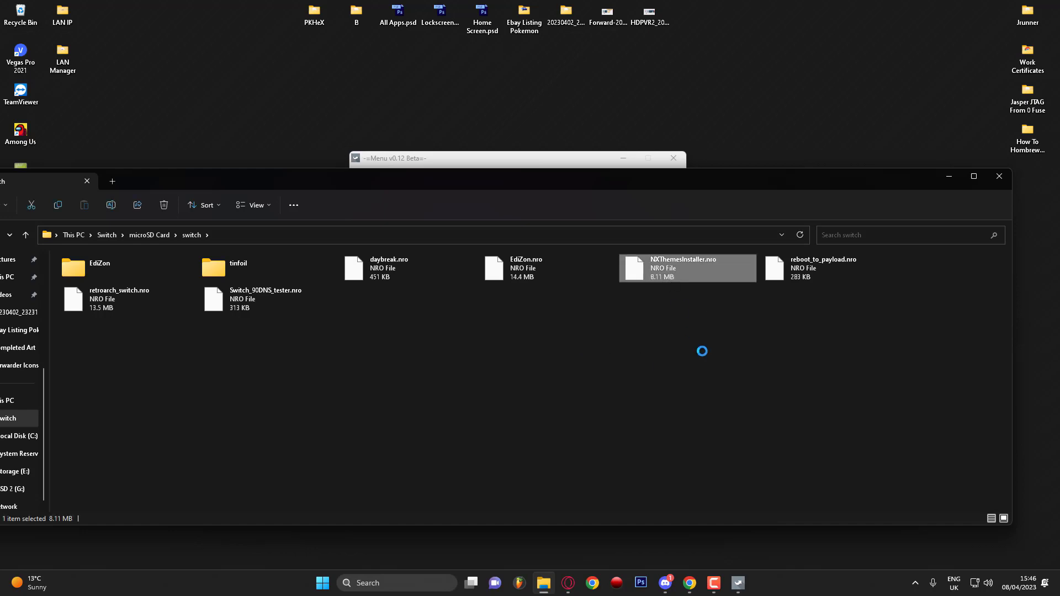
click(705, 378)
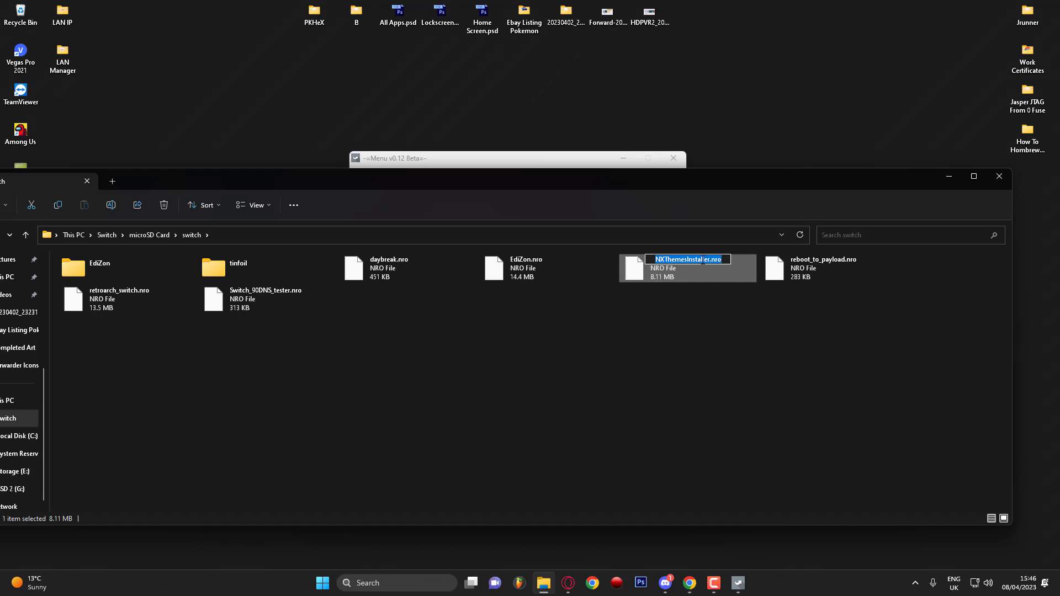
click(702, 259)
drag(710, 260, 650, 259)
right_click(678, 259)
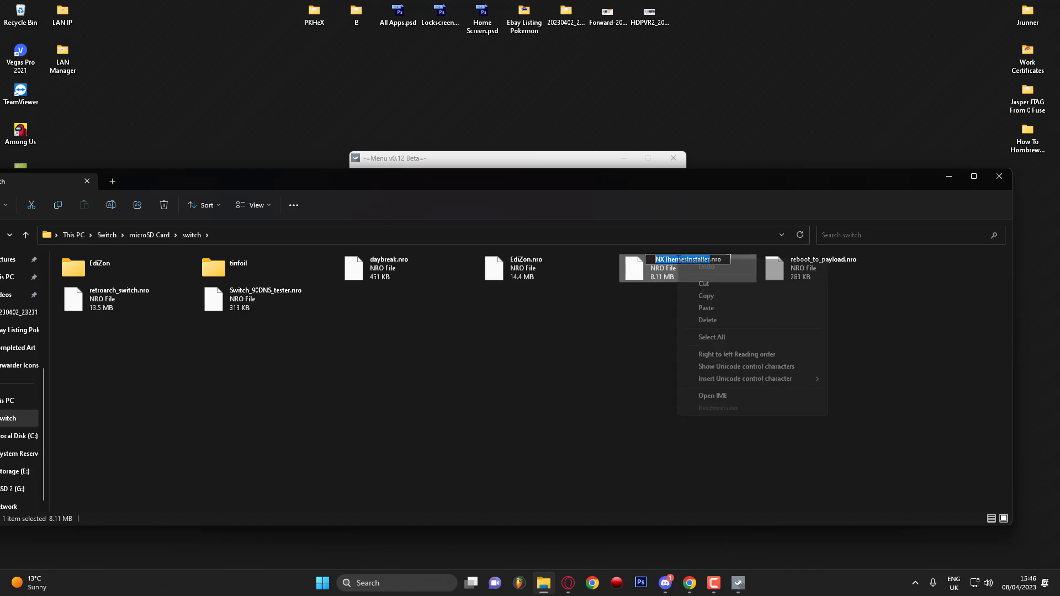
click(717, 295)
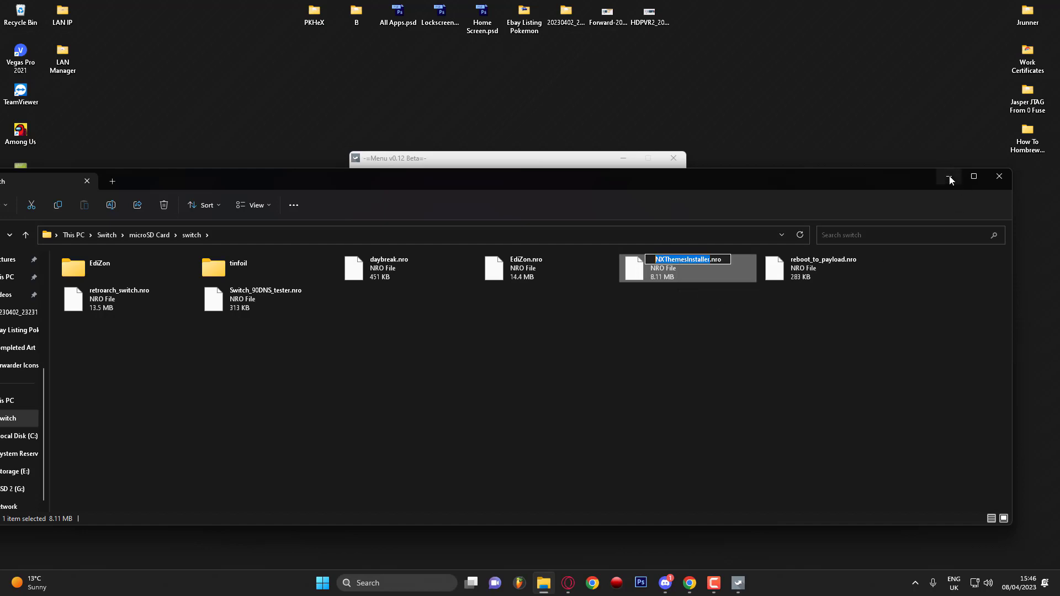
click(948, 176)
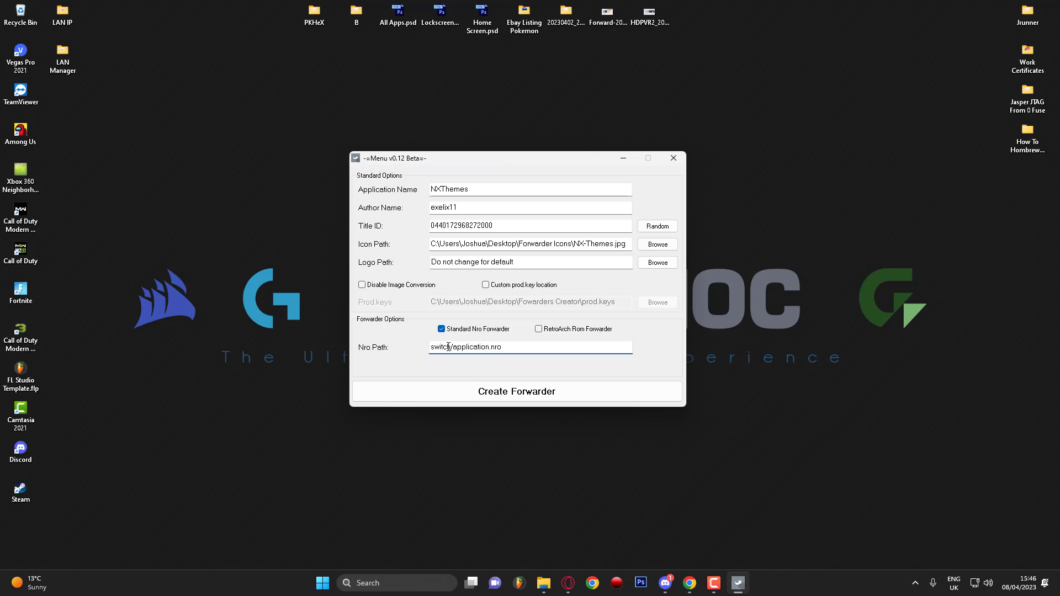
Replace 'application' in the Nro Path with the pasted name, giving switch/NXThemesInstaller.nro.
drag(489, 349, 453, 349)
key(BackSpace)
key(ctrl+v)
Return File Explorer to the microSD card's switch folder, then hide it behind the forwarder window.
click(544, 578)
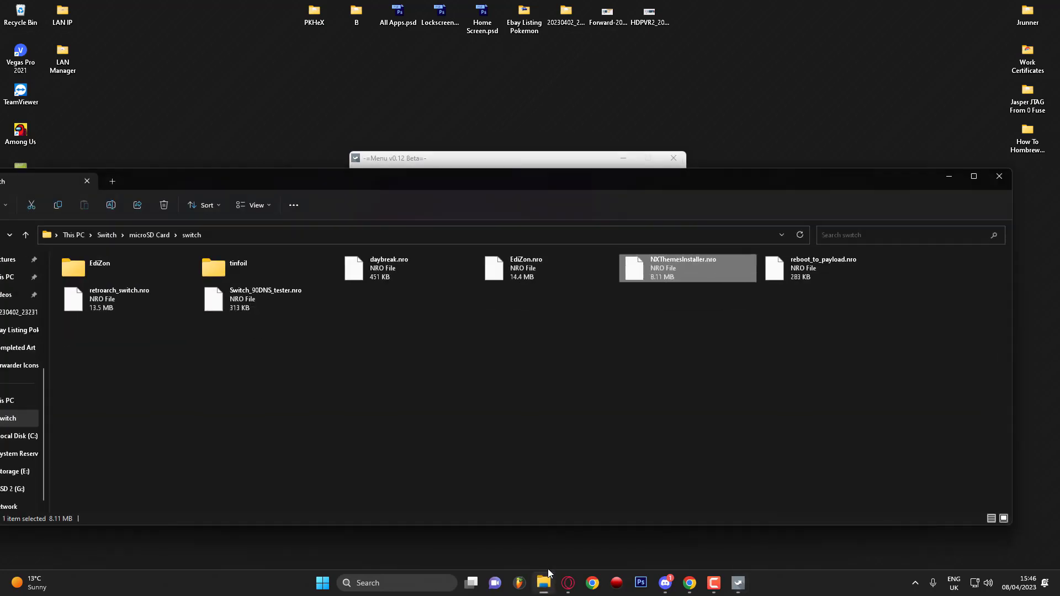
drag(75, 183, 252, 186)
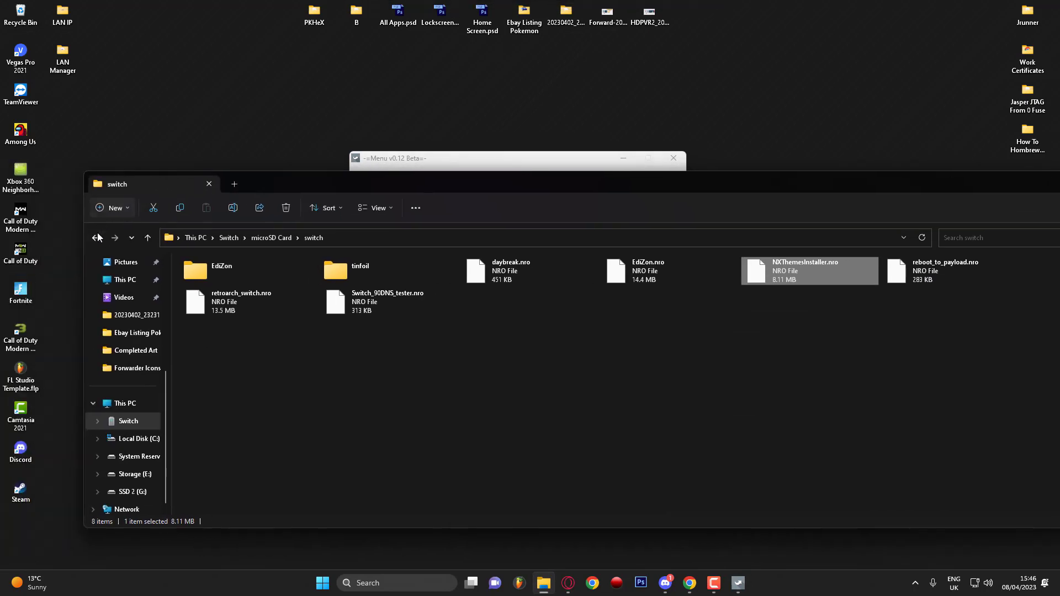
key(alt+Up)
double_click(917, 274)
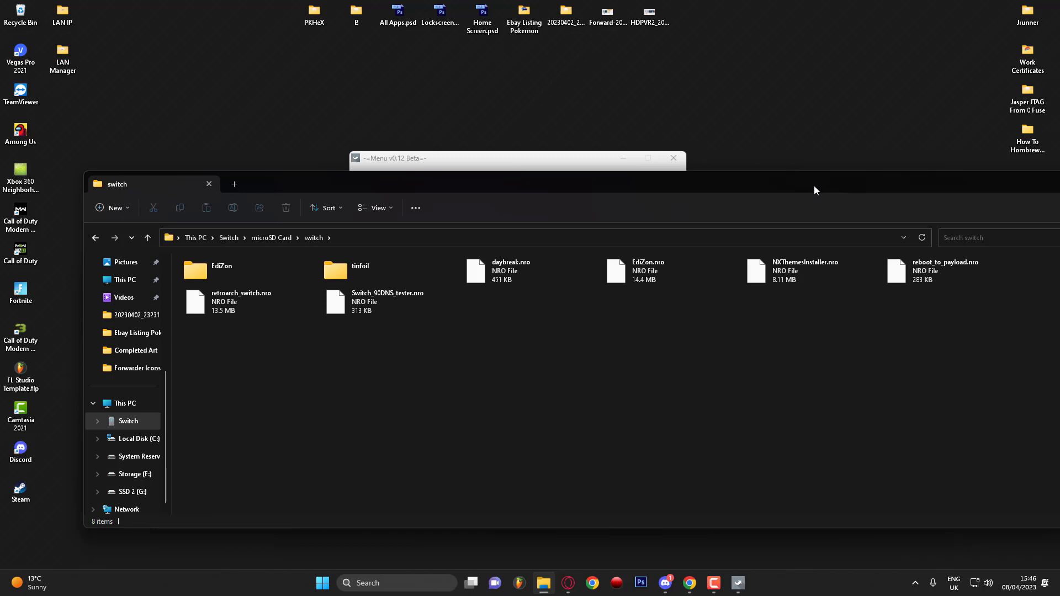
drag(814, 186, 672, 305)
click(929, 298)
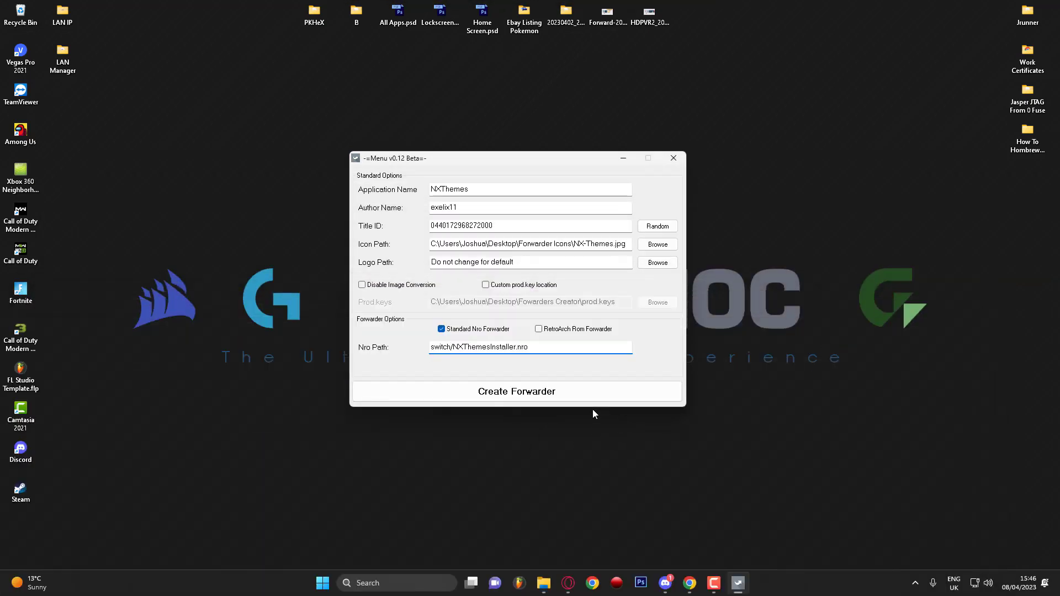